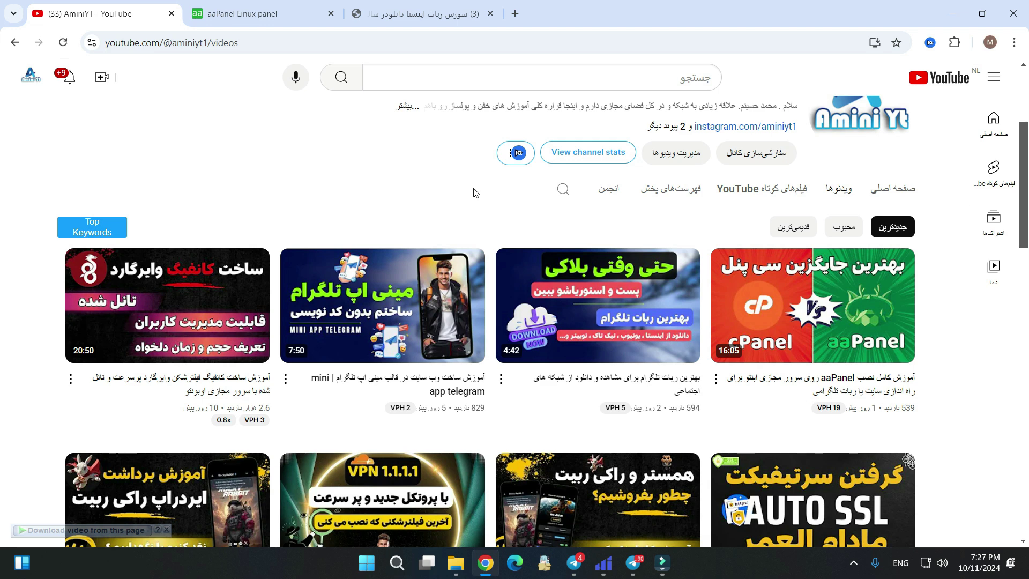
# Step: Check the aaPanel website list, then switch to File Explorer and look through the bot folder in botmirzapanel-4.7.7
pyautogui.click(234, 24)
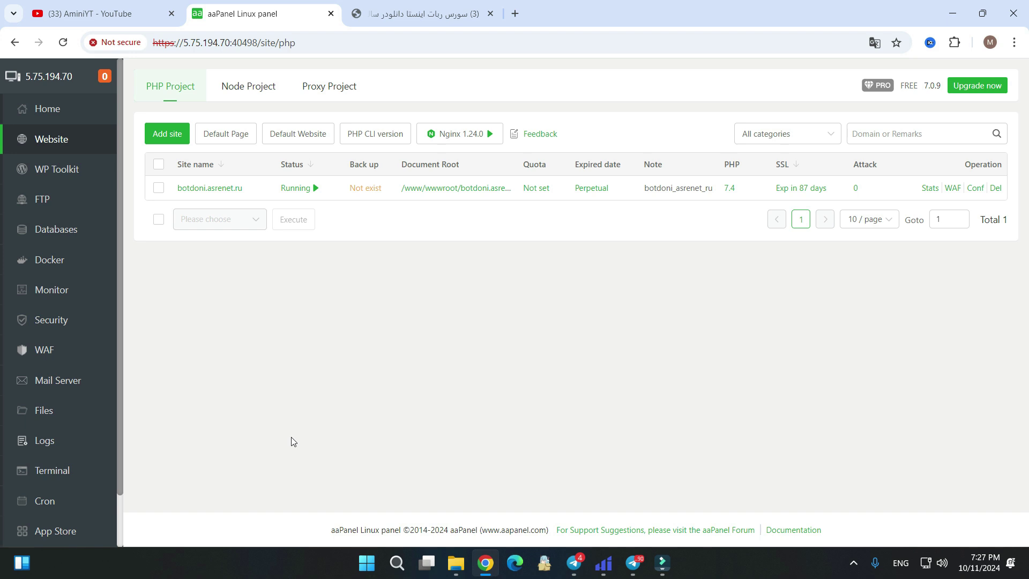
pyautogui.click(482, 564)
pyautogui.click(456, 562)
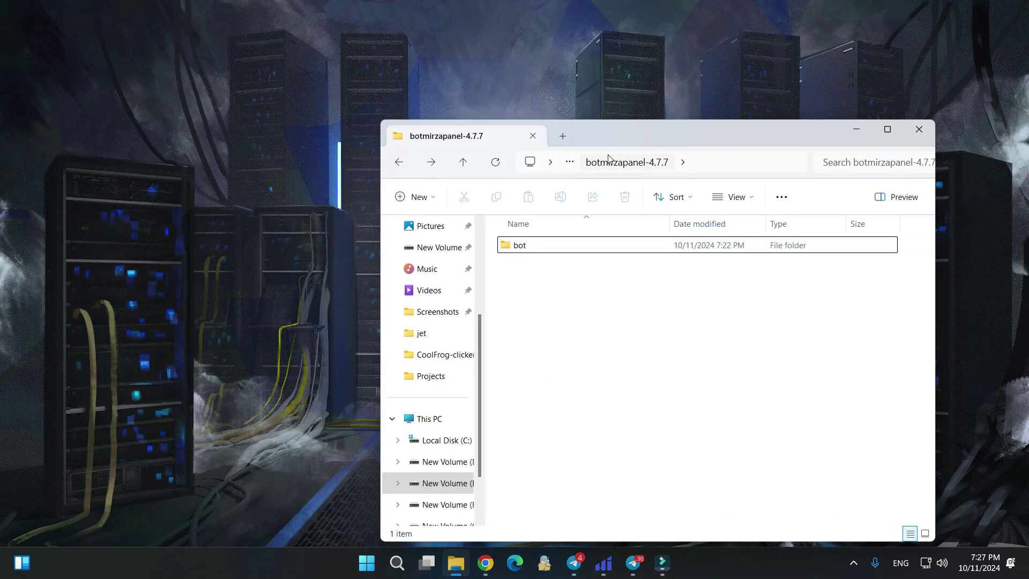
pyautogui.moveTo(610, 138); pyautogui.dragTo(564, 120)
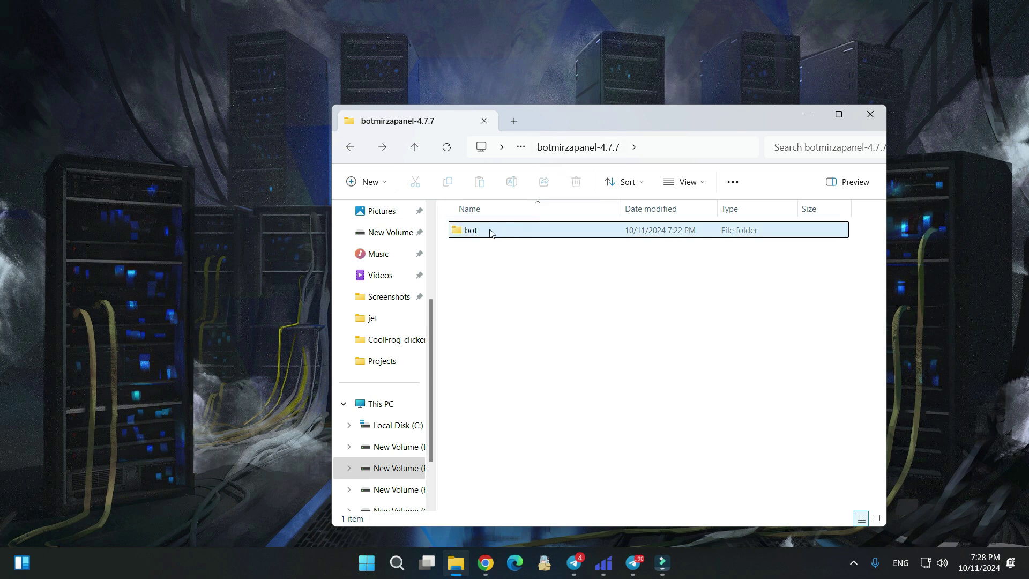
pyautogui.moveTo(491, 233)
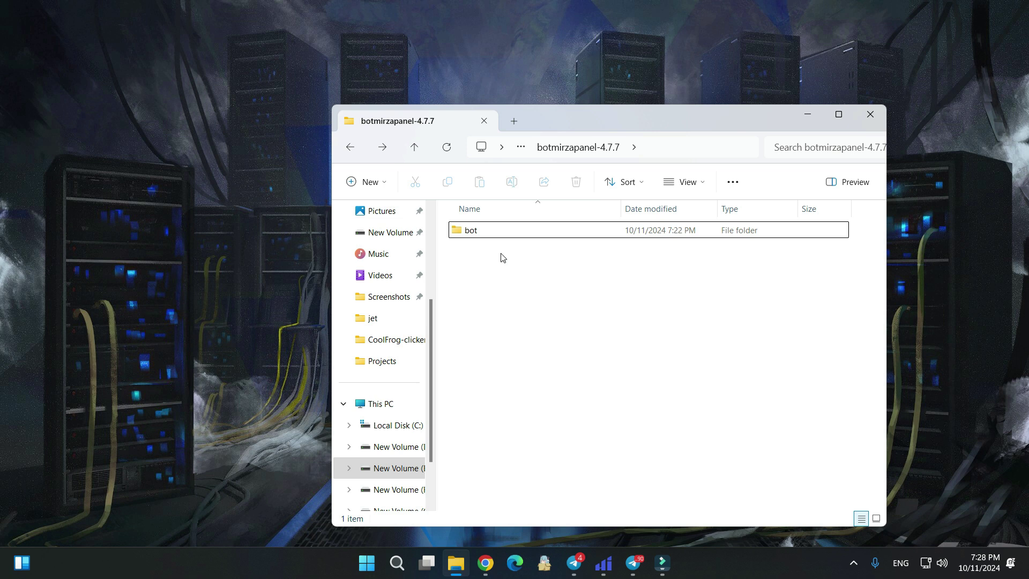
pyautogui.doubleClick(474, 230)
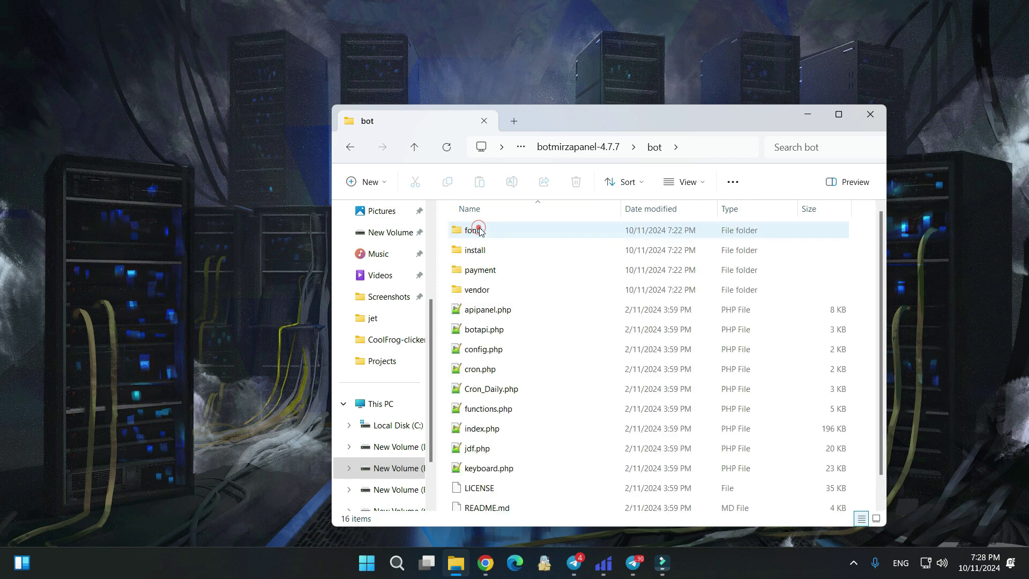
pyautogui.moveTo(587, 120); pyautogui.dragTo(544, 102)
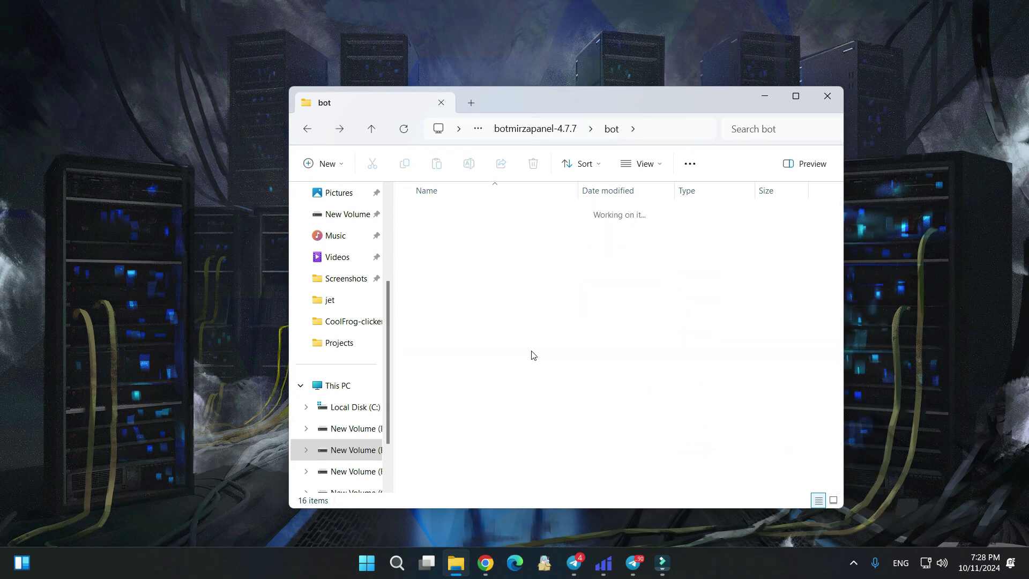
pyautogui.hotkey('alt', 'Left')
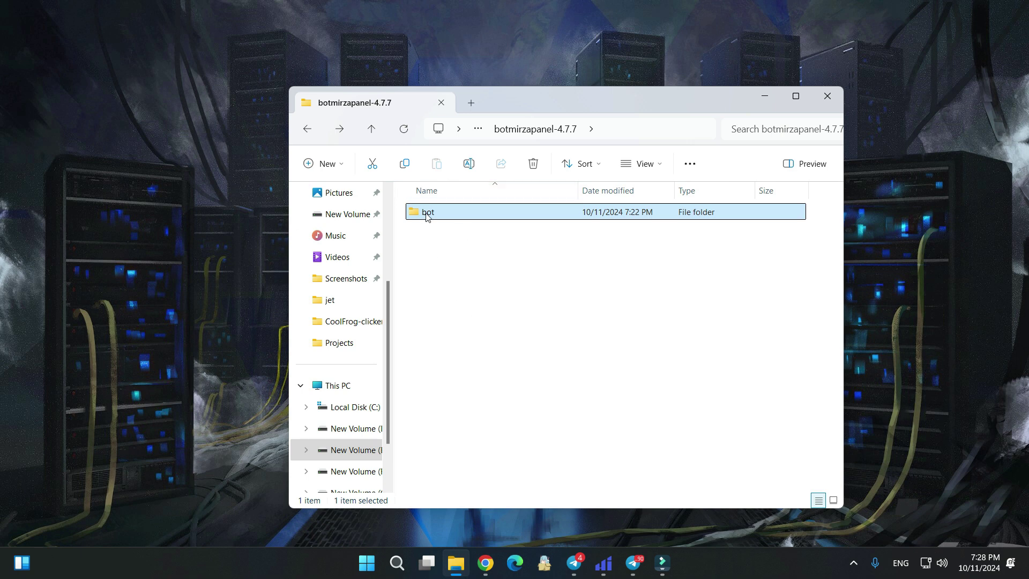
pyautogui.click(485, 553)
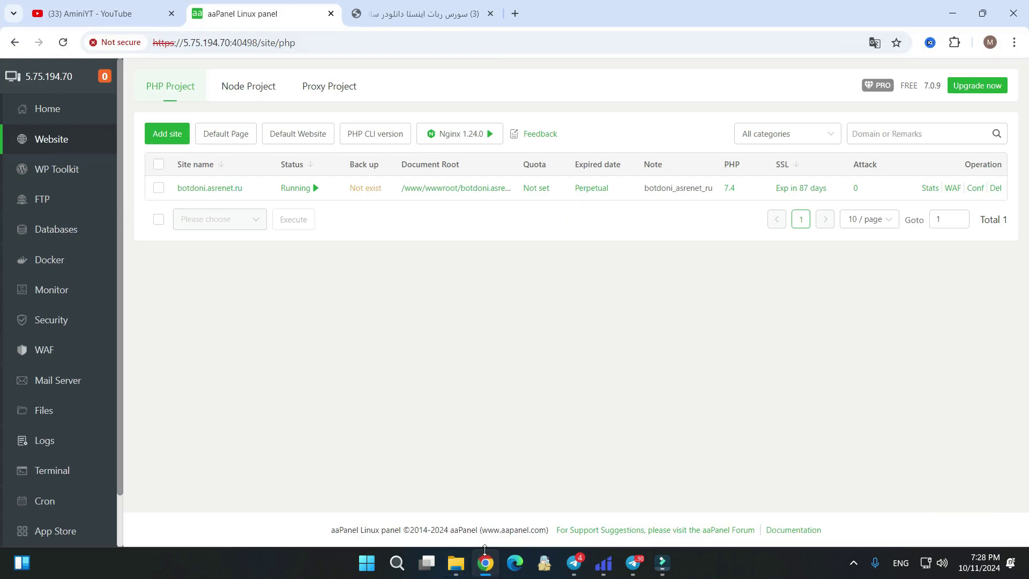
pyautogui.click(485, 561)
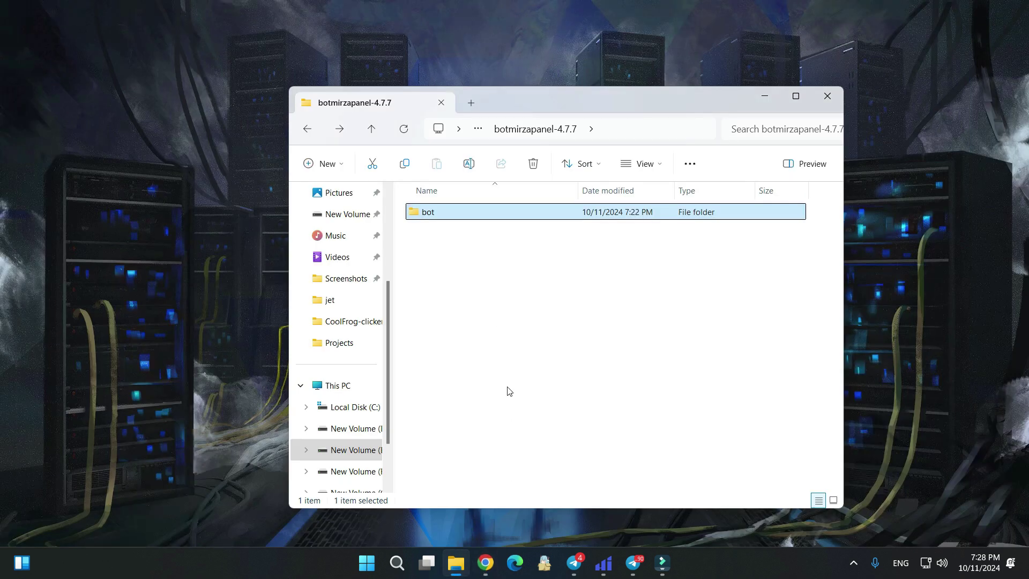
# Step: Compress the bot folder with WinRAR into a ZIP archive named bot.zip
pyautogui.rightClick(428, 218)
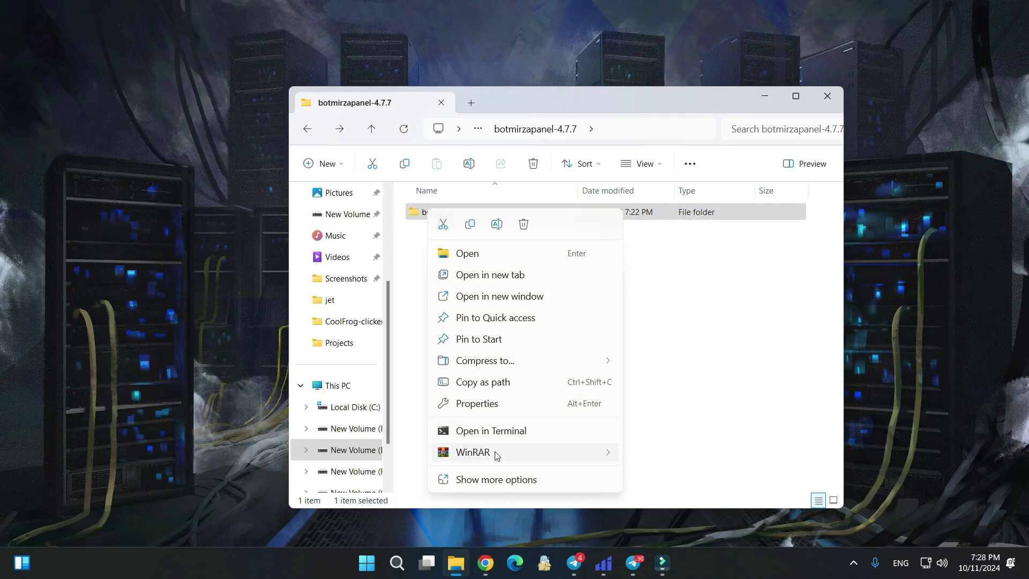
pyautogui.moveTo(580, 456)
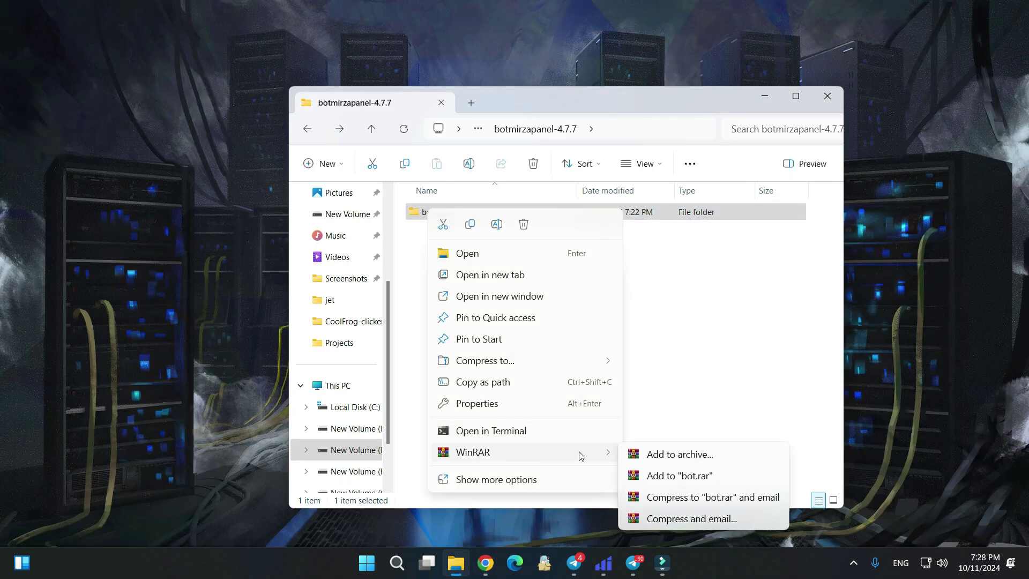
pyautogui.click(660, 455)
pyautogui.click(466, 280)
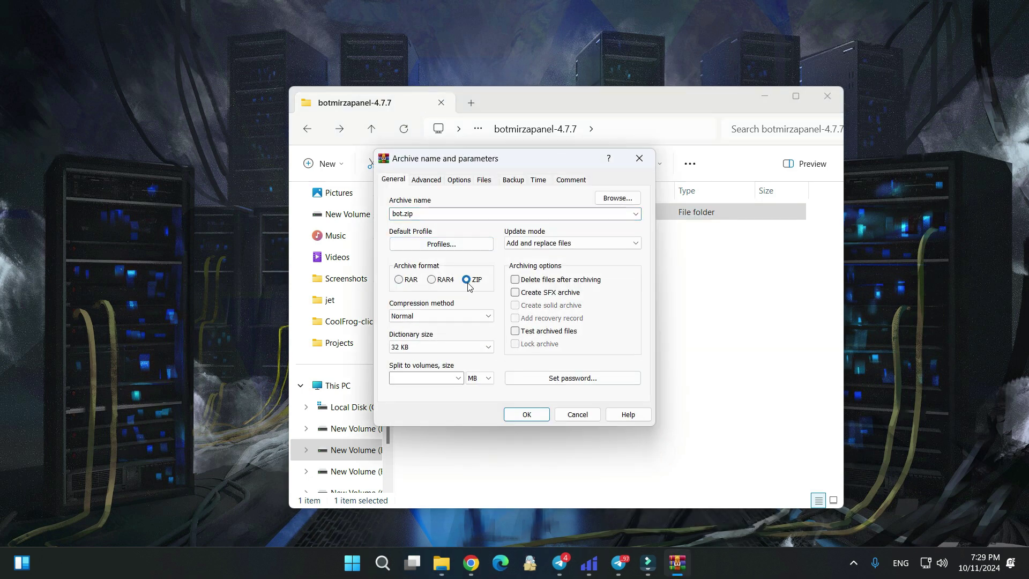
pyautogui.click(525, 415)
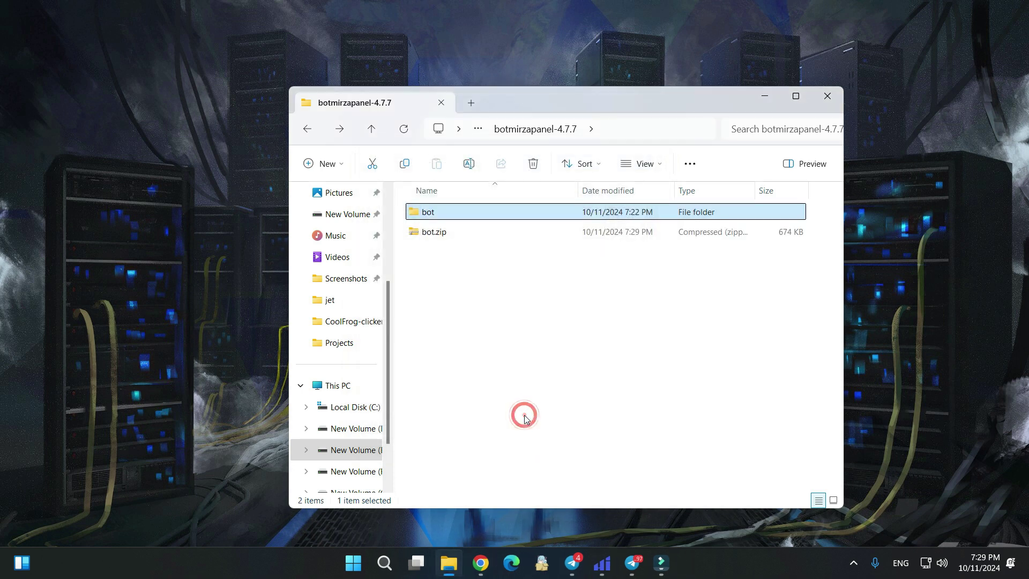
# Step: Switch to aaPanel in the browser and start a file upload into the botdoni.asrenet.ru site folder
pyautogui.click(462, 307)
pyautogui.click(625, 127)
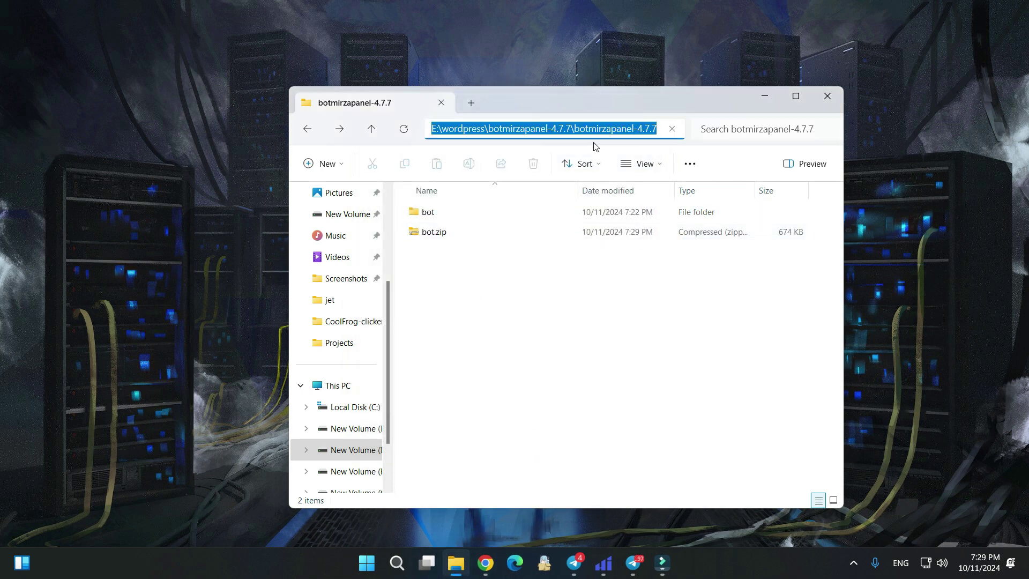
pyautogui.rightClick(663, 130)
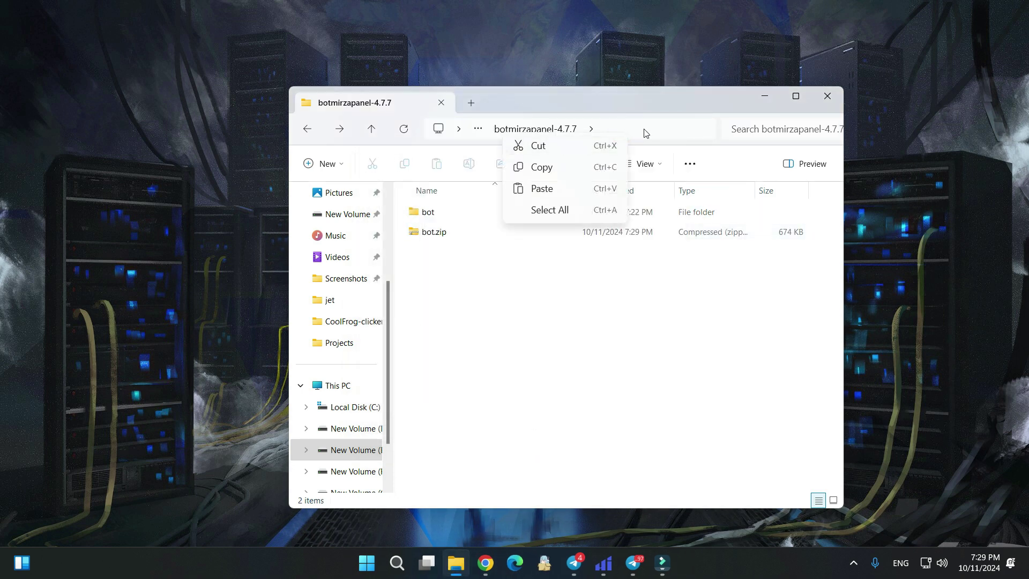
pyautogui.hotkey('alt', 'Tab')
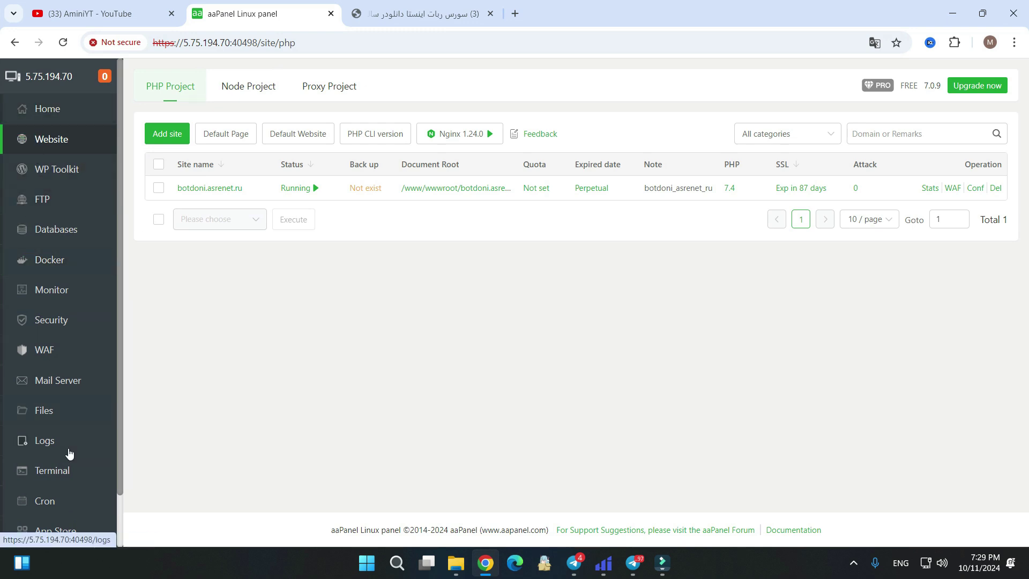
pyautogui.click(43, 409)
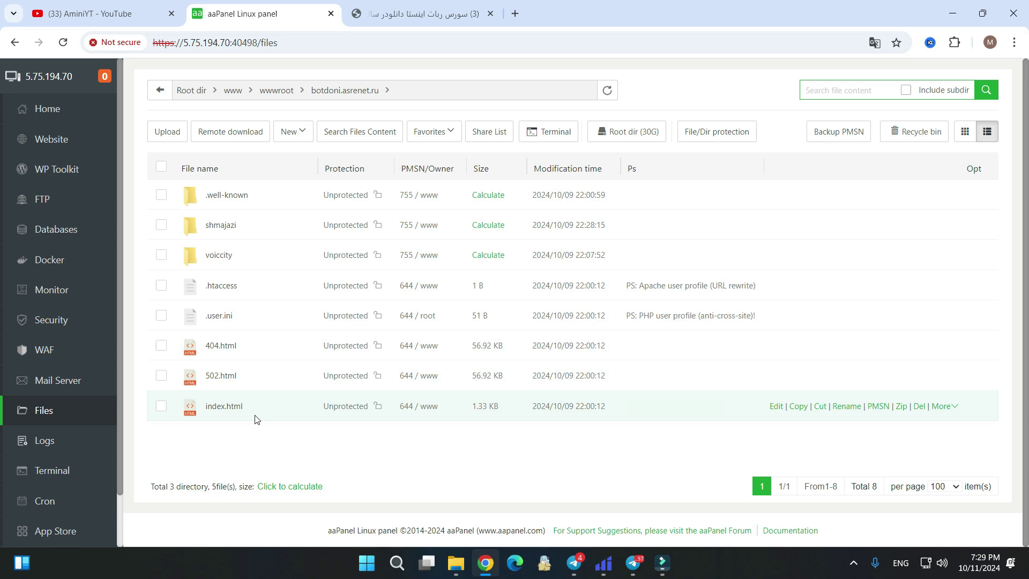
pyautogui.rightClick(289, 450)
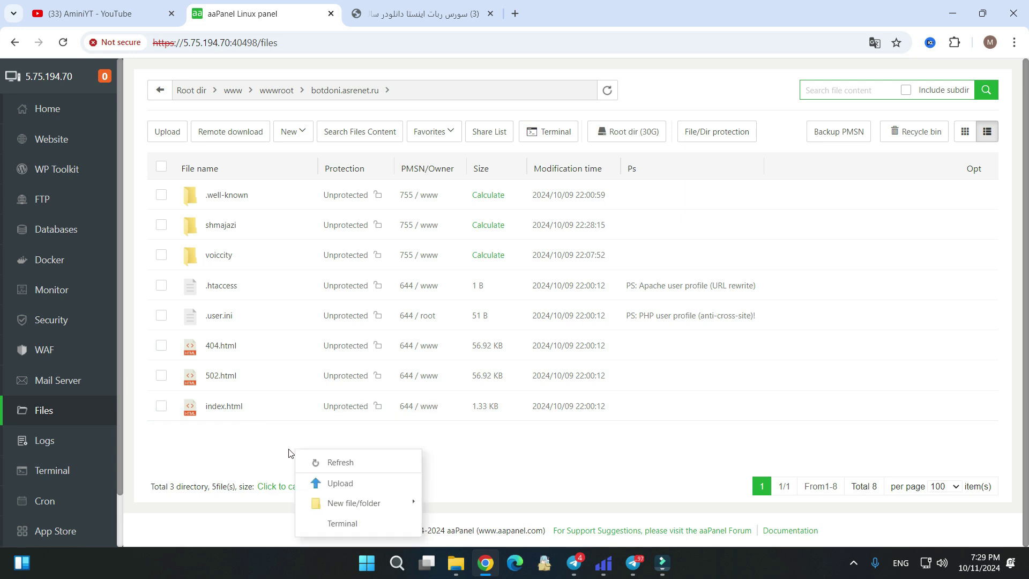
pyautogui.moveTo(351, 504)
pyautogui.click(341, 484)
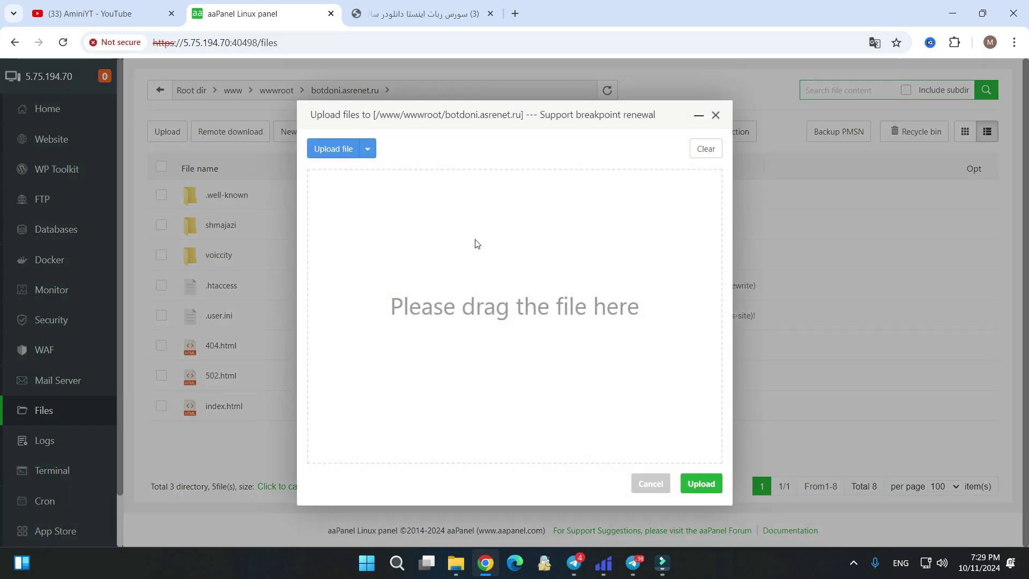
# Step: Upload bot.zip from File Explorer to /www/wwwroot/botdoni.asrenet.ru and close the upload dialog
pyautogui.click(456, 563)
pyautogui.moveTo(496, 108); pyautogui.dragTo(909, 101)
pyautogui.click(851, 224)
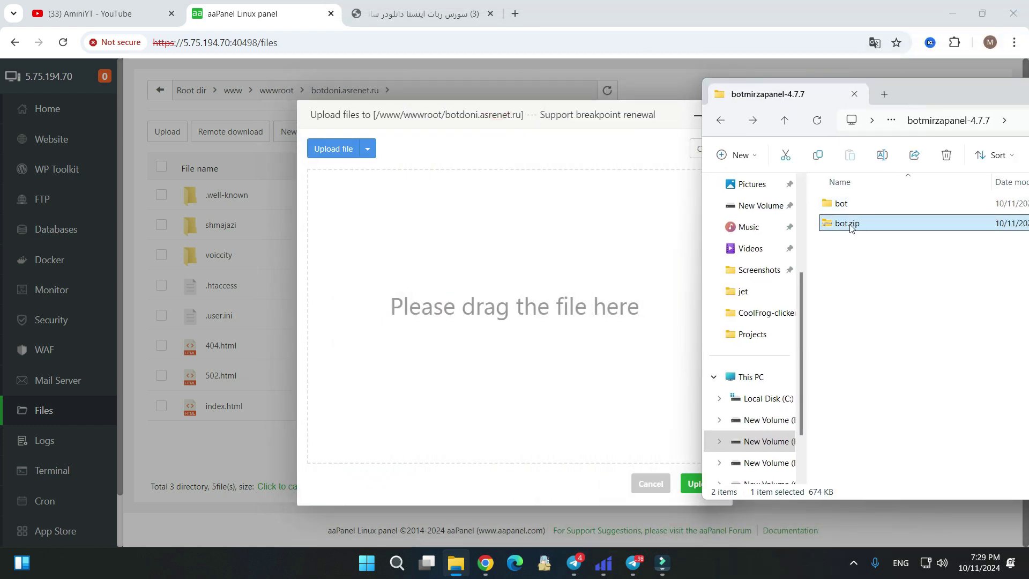
pyautogui.moveTo(851, 227); pyautogui.dragTo(552, 264)
pyautogui.click(699, 484)
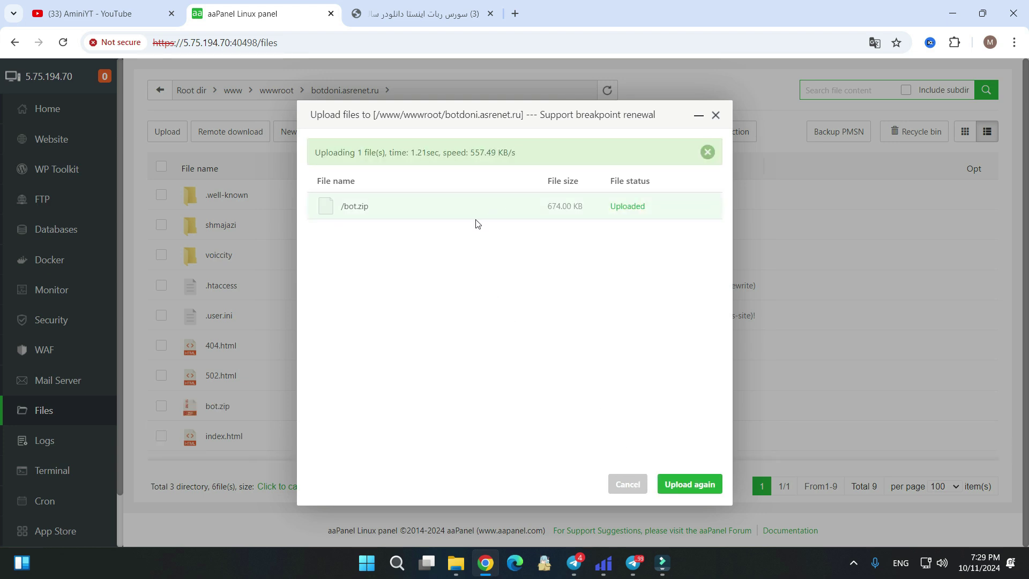
pyautogui.click(715, 114)
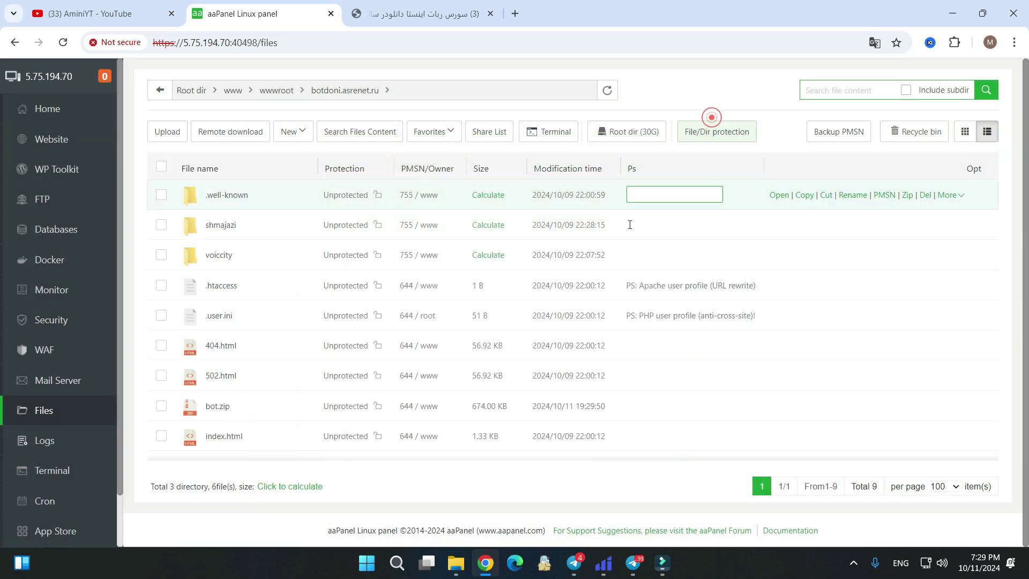
# Step: Unzip bot.zip into /www/wwwroot/botdoni.asrenet.ru with UTF-8 encoding and no password
pyautogui.rightClick(224, 411)
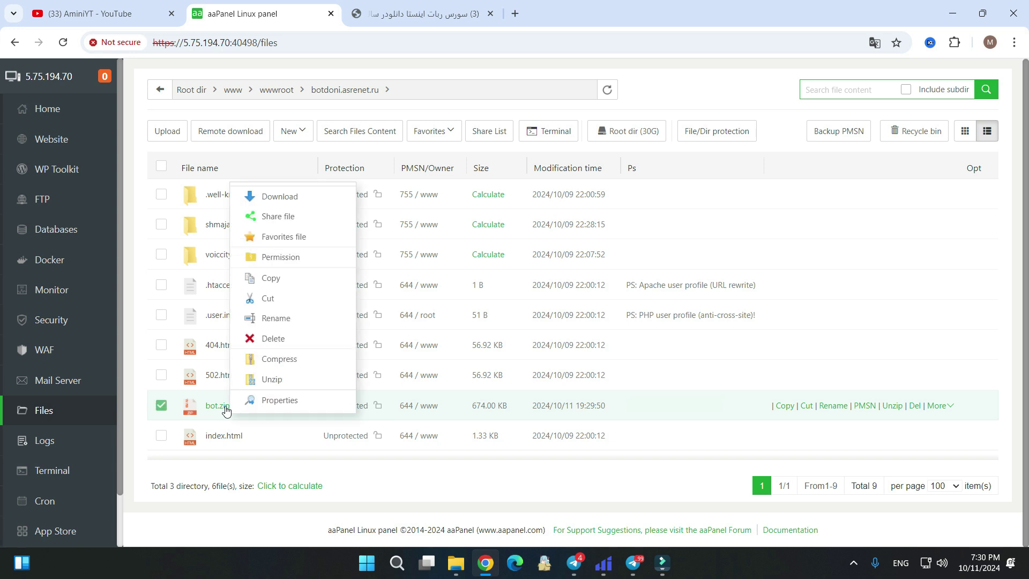
pyautogui.click(277, 379)
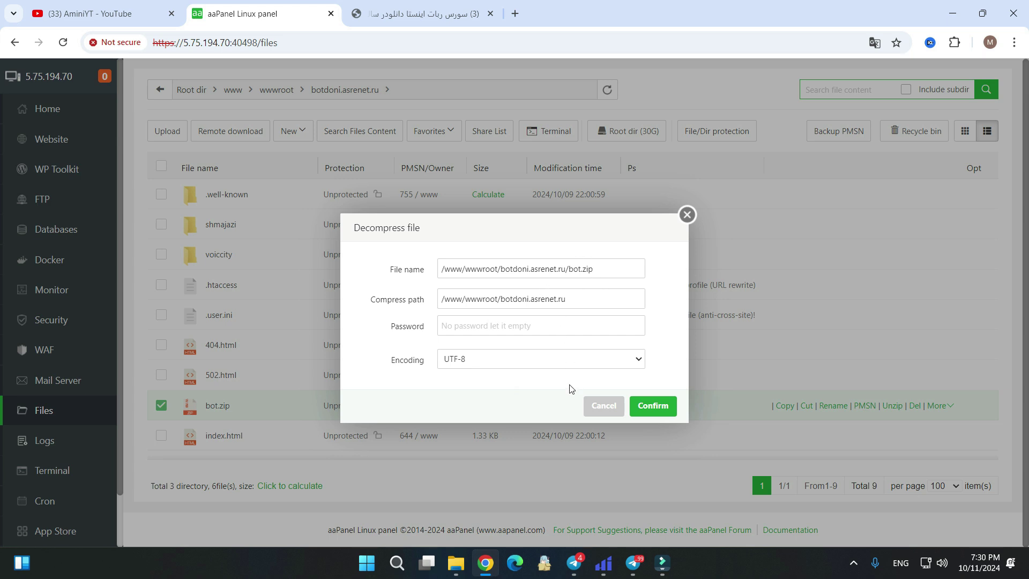
pyautogui.click(653, 409)
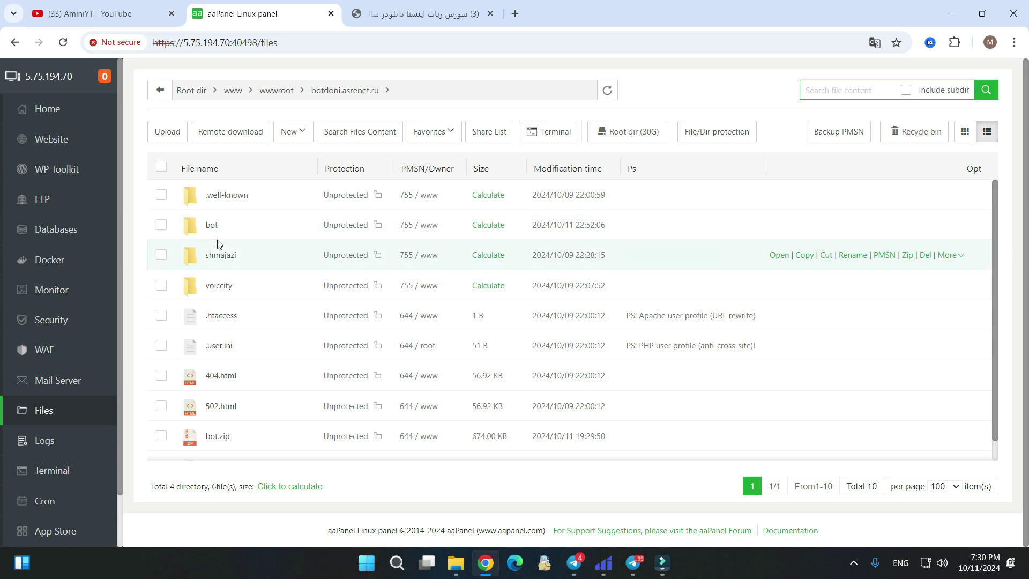
# Step: Delete the bot.zip archive from the site folder
pyautogui.rightClick(216, 442)
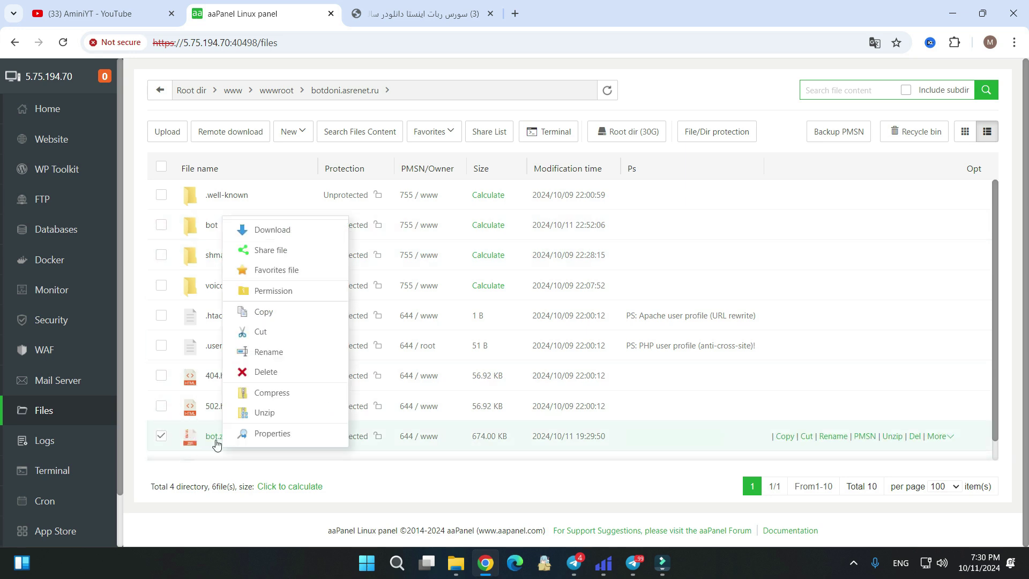
pyautogui.click(260, 372)
pyautogui.click(599, 353)
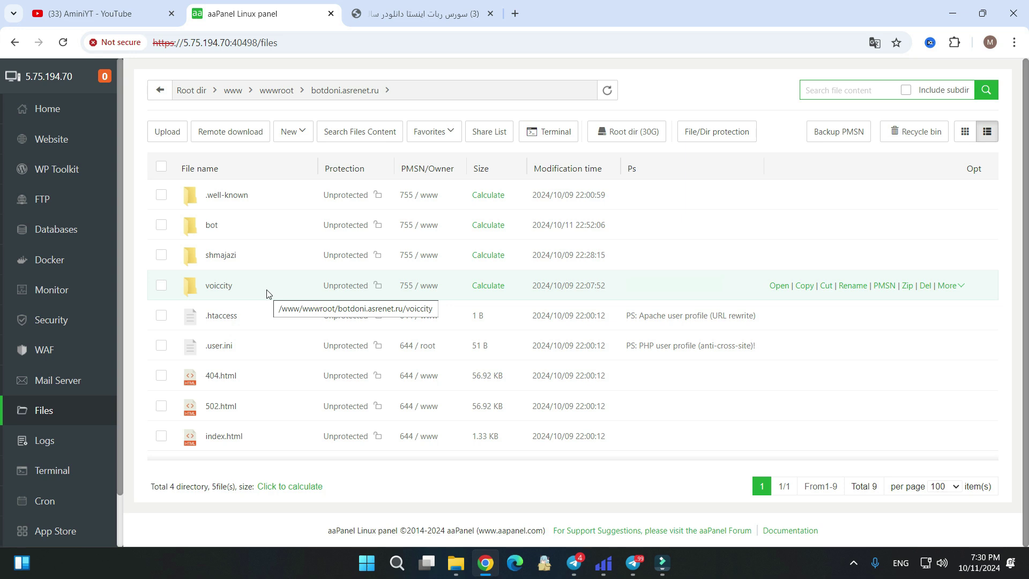
# Step: Look through the files in the extracted bot folder and return to the site folder
pyautogui.click(212, 226)
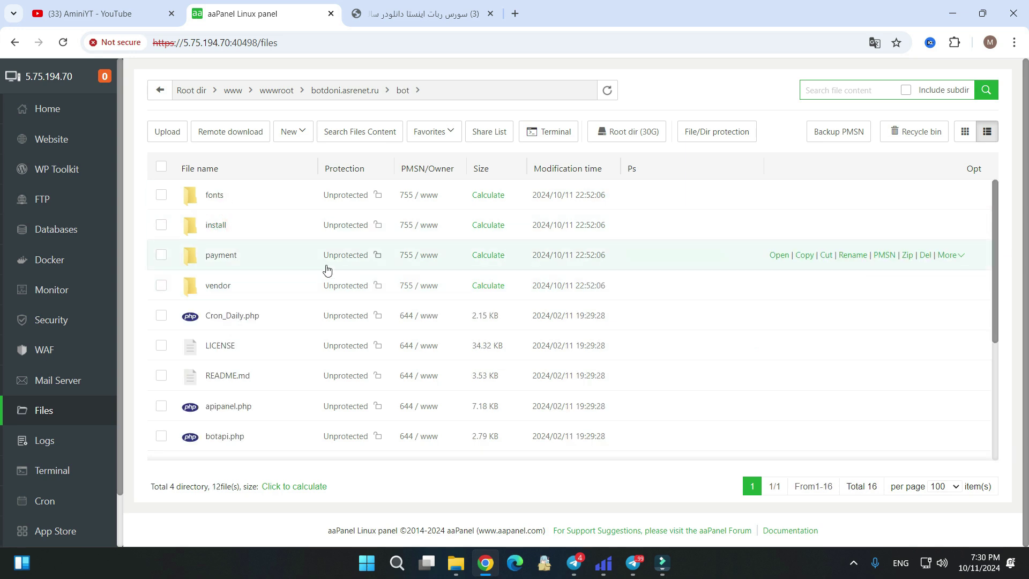
pyautogui.scroll(-3, 292, 348)
pyautogui.scroll(3, 292, 348)
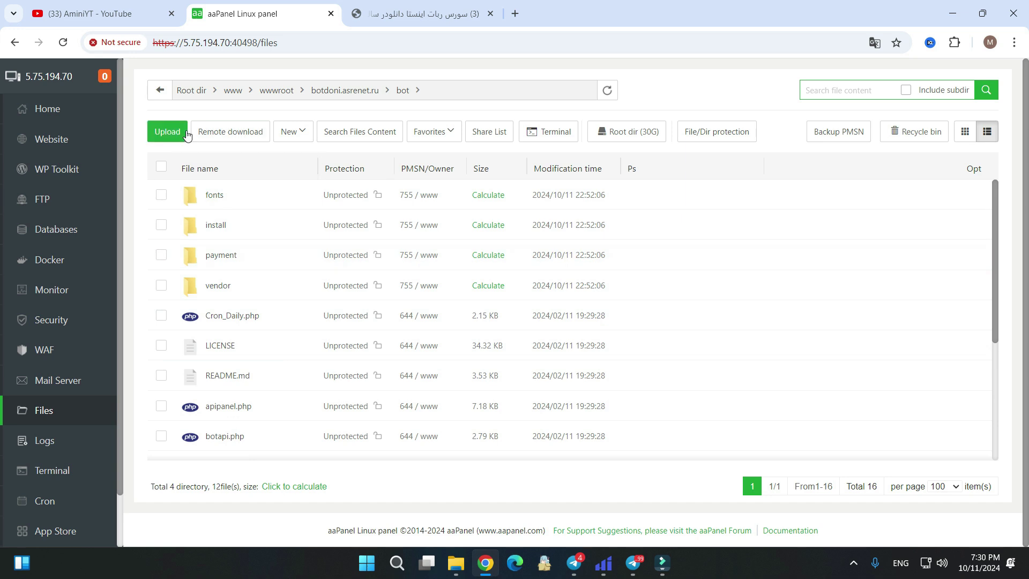
pyautogui.click(156, 87)
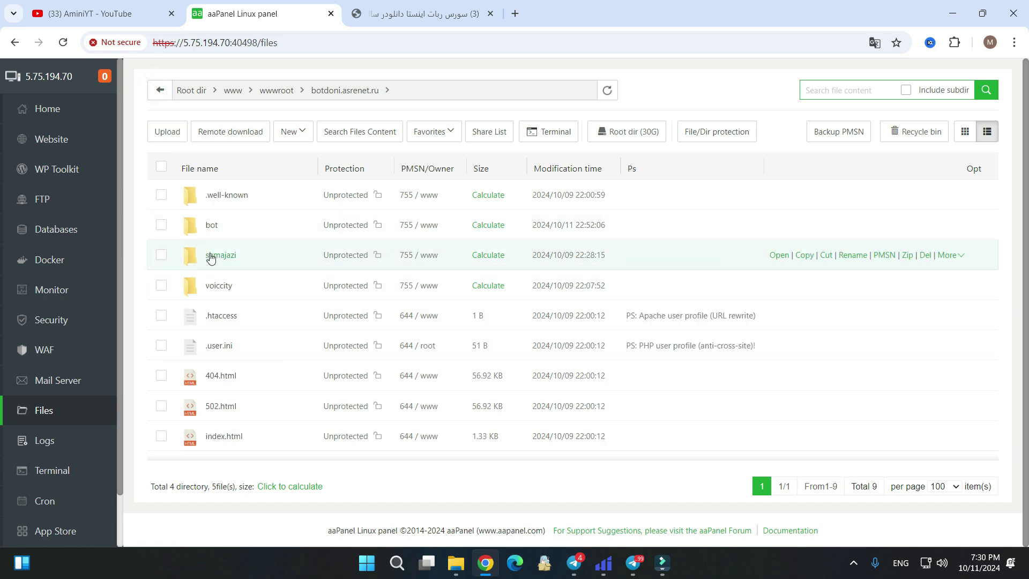
pyautogui.click(417, 88)
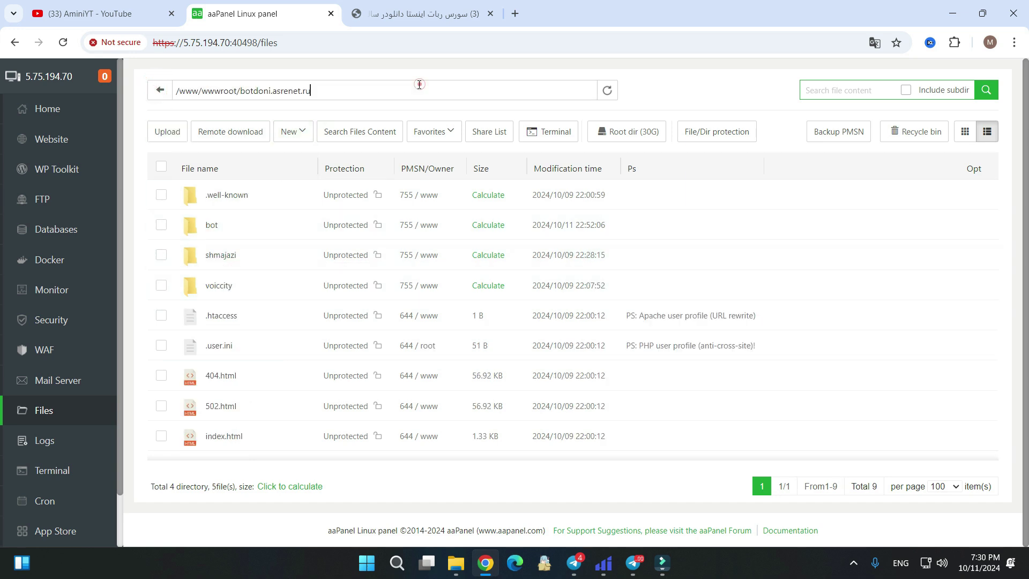
pyautogui.hotkey('shift', 'Left')
pyautogui.hotkey('shift', 'Left')
pyautogui.hotkey('shift', 'Left')
pyautogui.hotkey('shift', 'Left')
pyautogui.hotkey('shift', 'Left')
pyautogui.hotkey('shift', 'Left')
pyautogui.hotkey('shift', 'Left')
pyautogui.hotkey('shift', 'Left')
pyautogui.hotkey('shift', 'Left')
pyautogui.hotkey('shift', 'Left')
pyautogui.hotkey('shift', 'Left')
pyautogui.hotkey('shift', 'Left')
pyautogui.hotkey('shift', 'Left')
pyautogui.press('Right')
# Step: Open the bot folder and copy the botdoni.asrenet.ru/bot part of its path
pyautogui.click(206, 225)
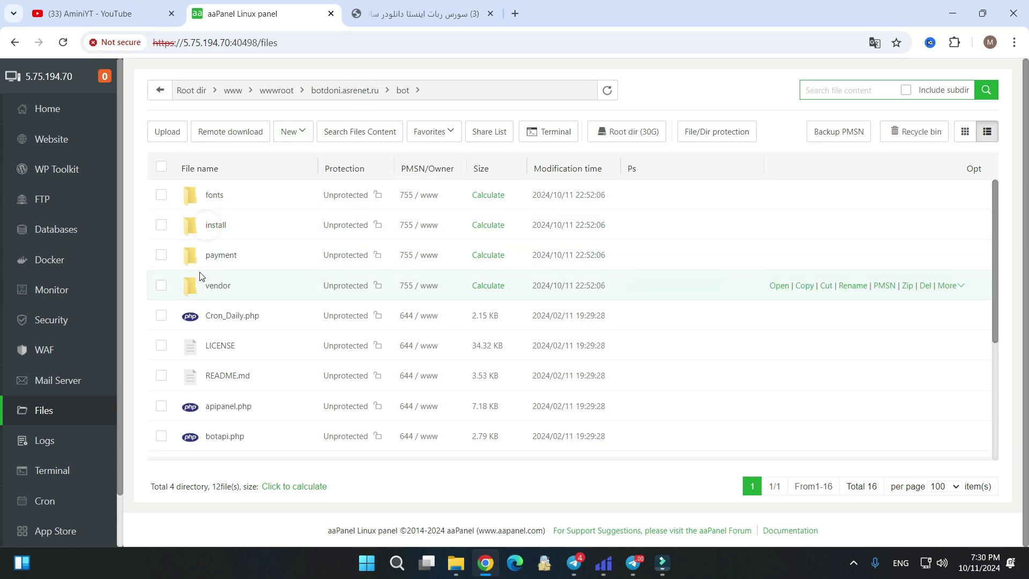
pyautogui.click(446, 89)
pyautogui.hotkey('shift', 'Left')
pyautogui.hotkey('shift', 'Left')
pyautogui.hotkey('shift', 'Left')
pyautogui.hotkey('shift', 'Left')
pyautogui.hotkey('shift', 'Left')
pyautogui.hotkey('shift', 'Left')
pyautogui.hotkey('shift', 'Left')
pyautogui.hotkey('shift', 'Left')
pyautogui.hotkey('shift', 'Left')
pyautogui.hotkey('shift', 'Left')
pyautogui.hotkey('shift', 'Left')
pyautogui.hotkey('shift', 'Left')
pyautogui.hotkey('shift', 'Left')
pyautogui.hotkey('shift', 'Left')
pyautogui.hotkey('shift', 'Left')
pyautogui.hotkey('shift', 'Left')
pyautogui.hotkey('shift', 'Left')
pyautogui.hotkey('shift', 'Left')
pyautogui.hotkey('shift', 'Left')
pyautogui.hotkey('shift', 'Left')
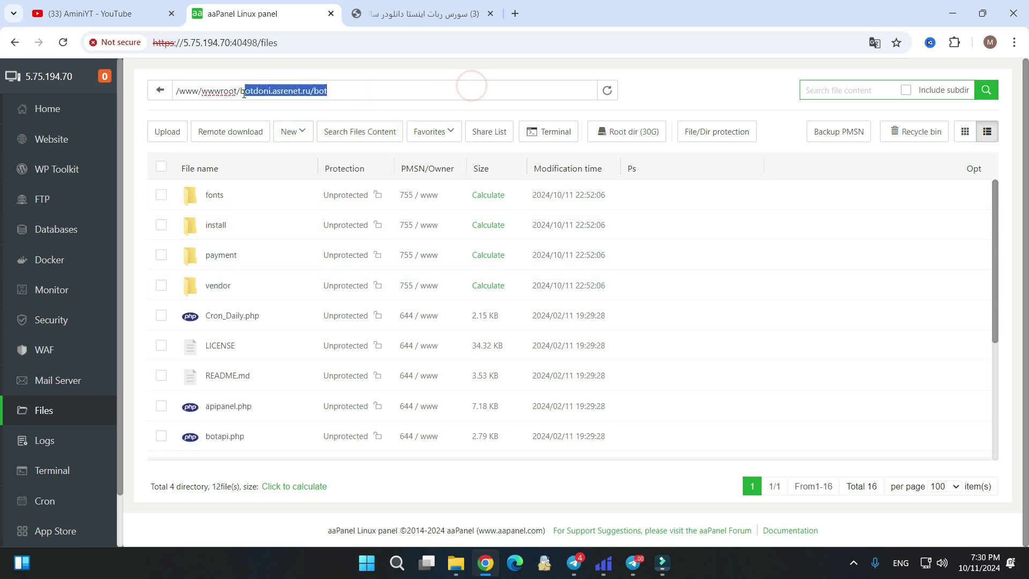
pyautogui.rightClick(262, 90)
pyautogui.click(304, 154)
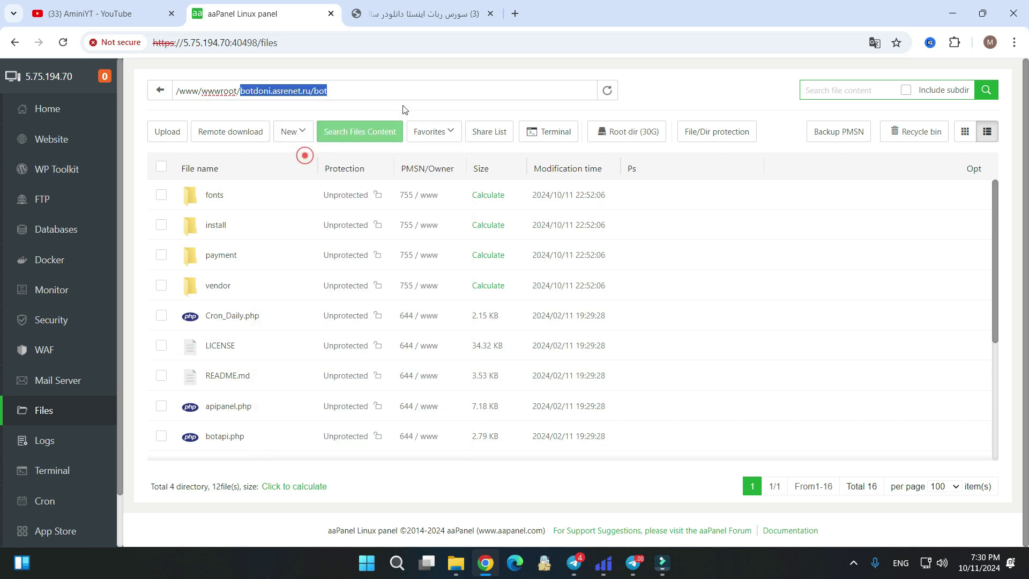
# Step: Open botdoni.asrenet.ru/bot/install in a new browser tab and go to the Mirza Panel bot installation form (نصب ربات)
pyautogui.click(515, 13)
pyautogui.hotkey('ctrl', 'v')
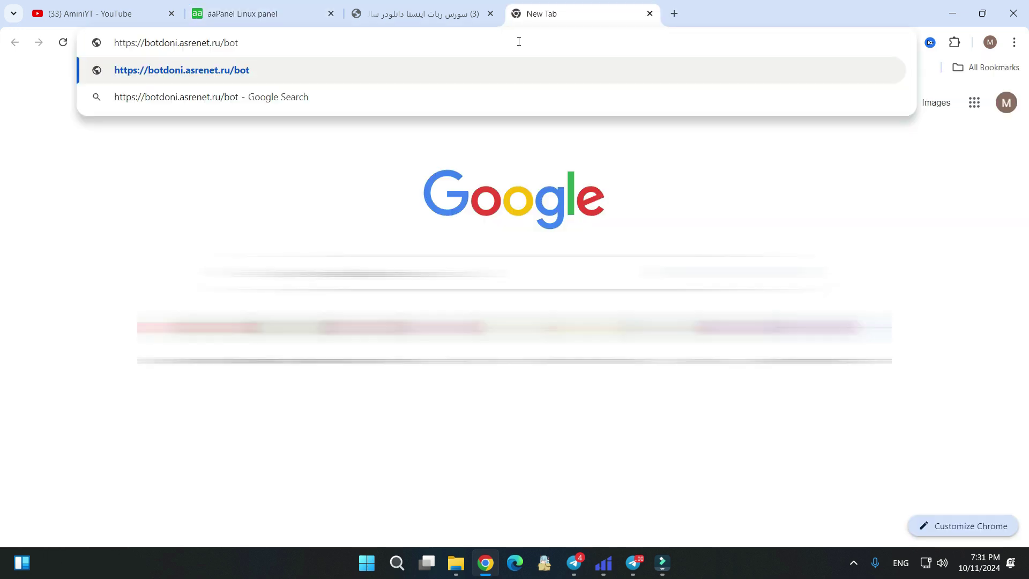
pyautogui.write('/install')
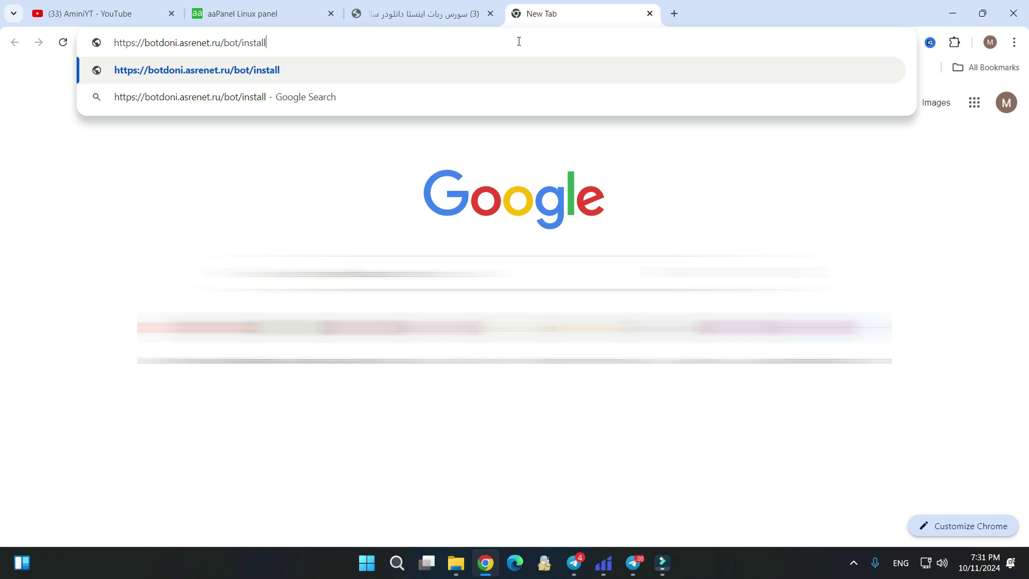
pyautogui.press('Return')
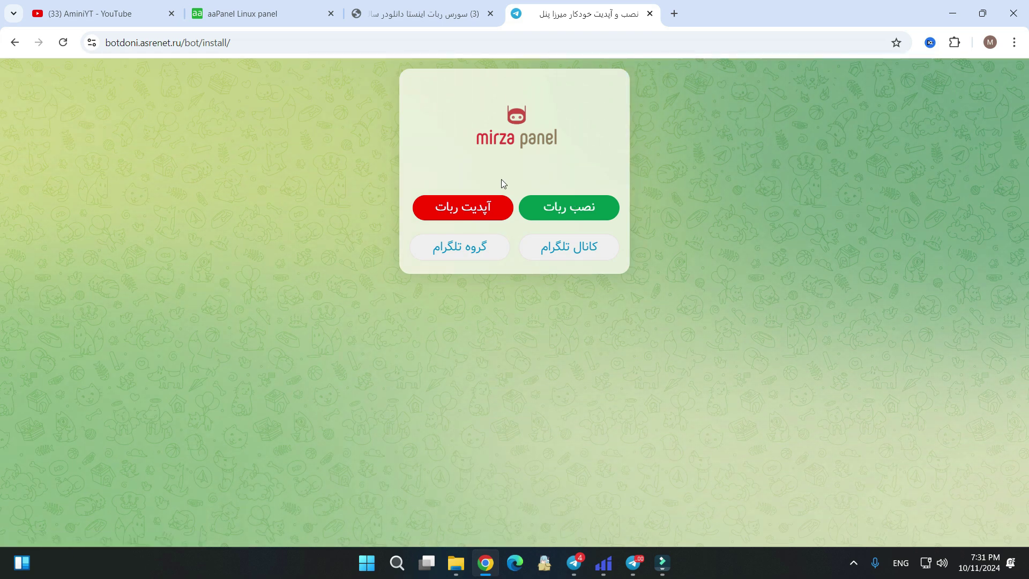
pyautogui.click(558, 207)
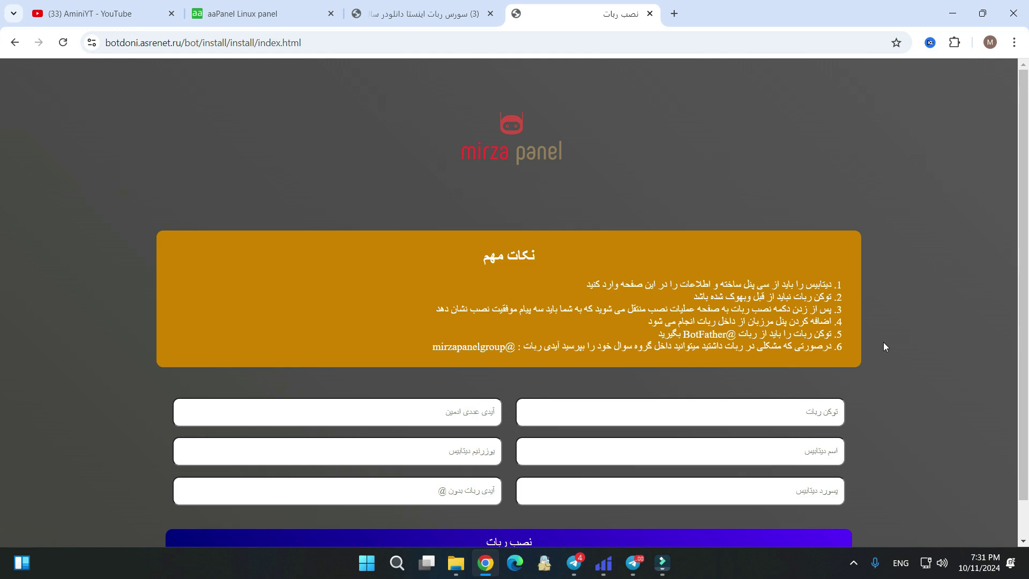
pyautogui.scroll(-1, 883, 343)
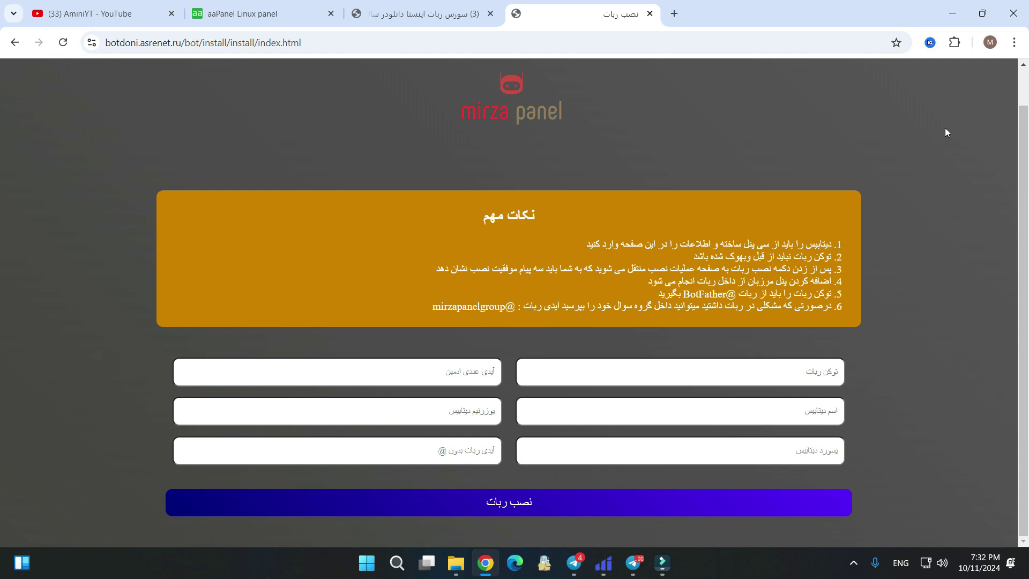
# Step: Switch to Telegram, open the BotFather chat and view its bot info
pyautogui.click(948, 18)
pyautogui.moveTo(972, 88); pyautogui.dragTo(491, 85)
pyautogui.click(691, 84)
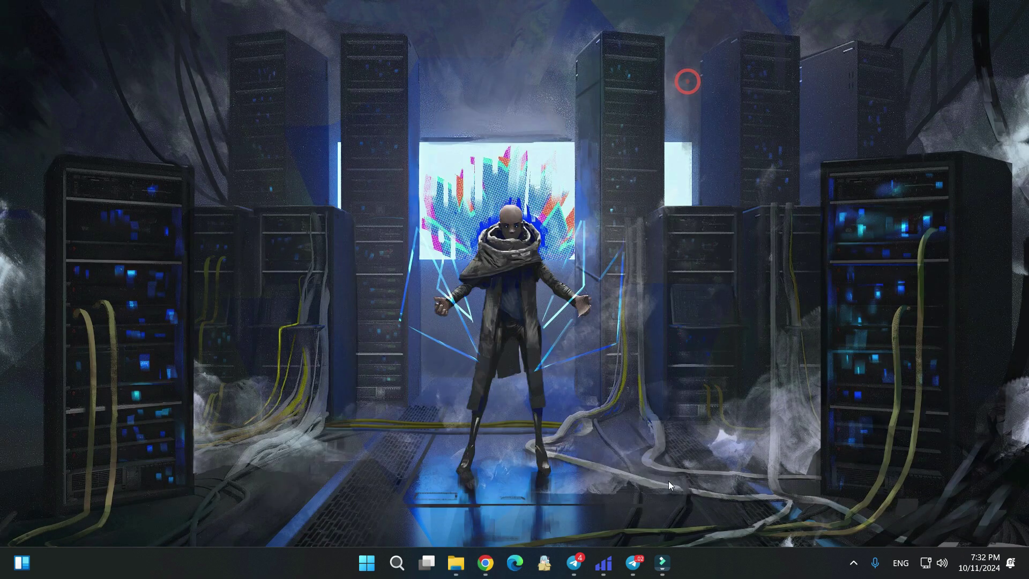
pyautogui.click(631, 562)
pyautogui.moveTo(558, 88); pyautogui.dragTo(552, 86)
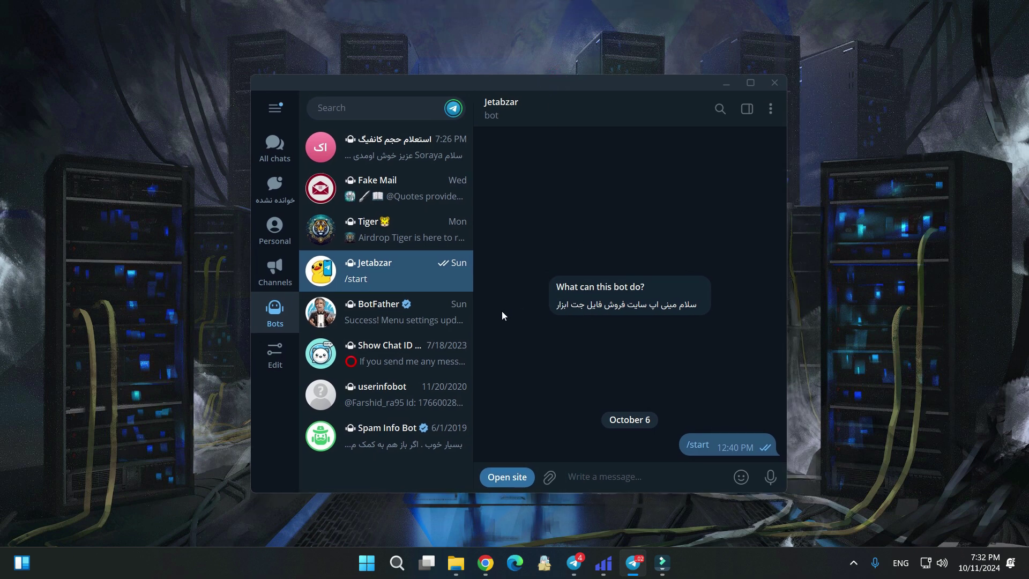
pyautogui.click(375, 312)
pyautogui.click(528, 110)
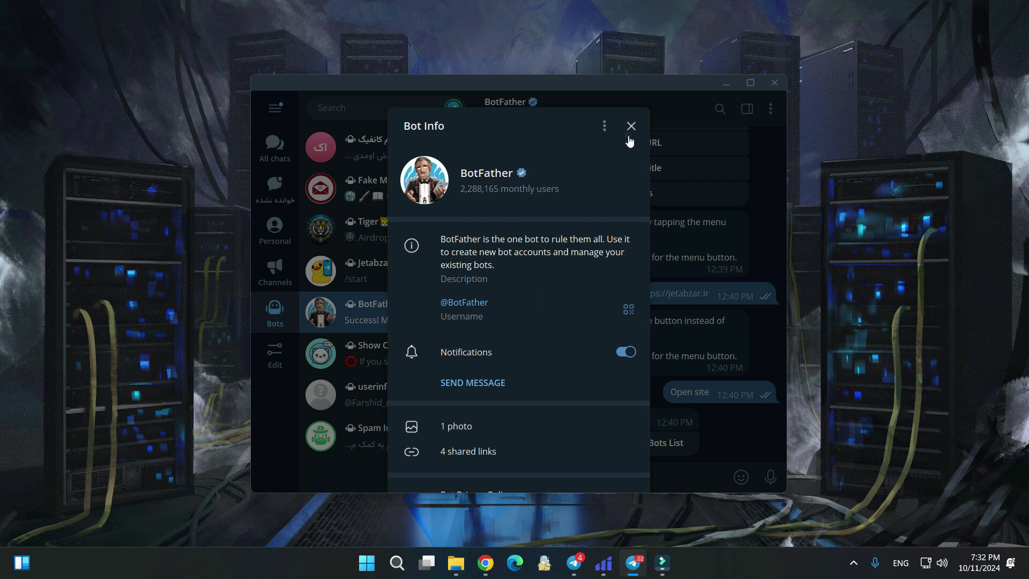
pyautogui.click(630, 128)
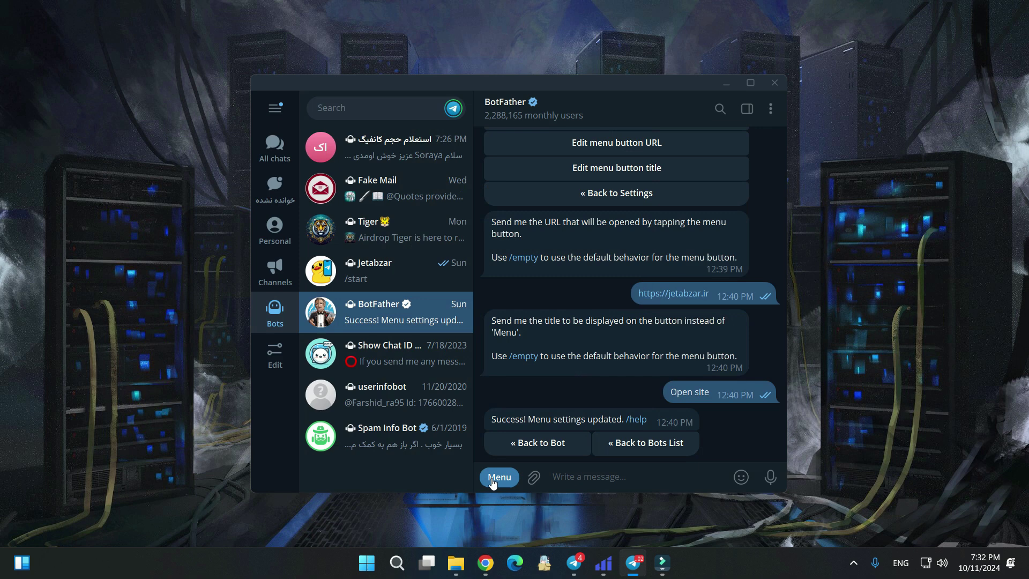
# Step: Create a new bot in BotFather with /newbot and name it fastv2ray
pyautogui.moveTo(530, 475)
pyautogui.click(498, 478)
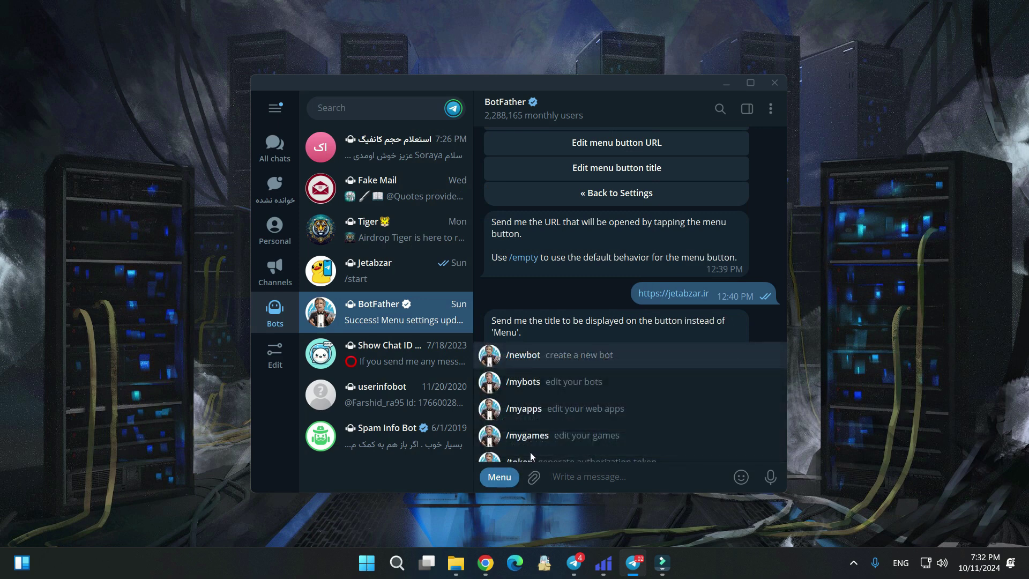
pyautogui.click(571, 355)
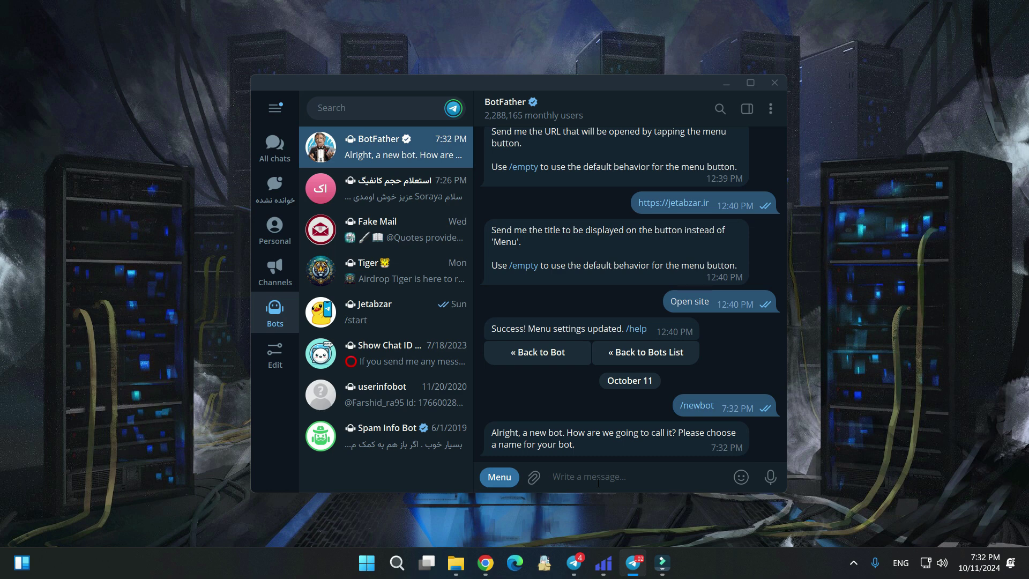
pyautogui.write('fast')
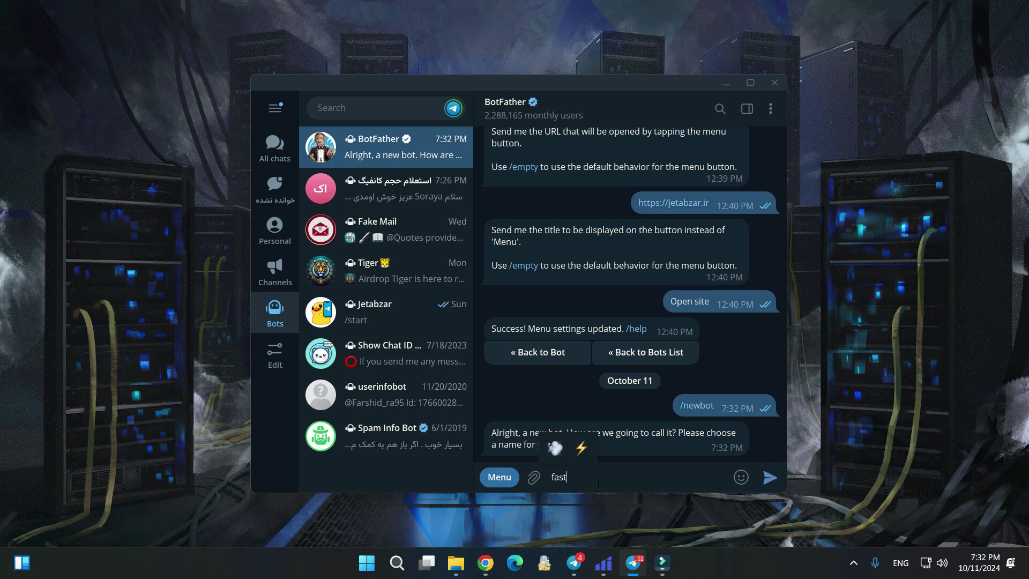
pyautogui.write('v2ray')
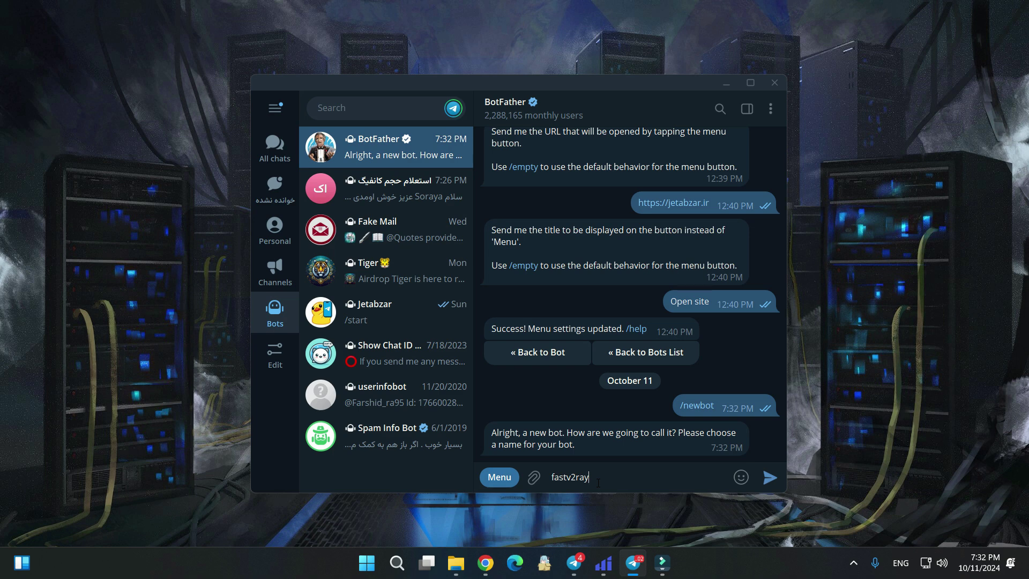
pyautogui.press('Return')
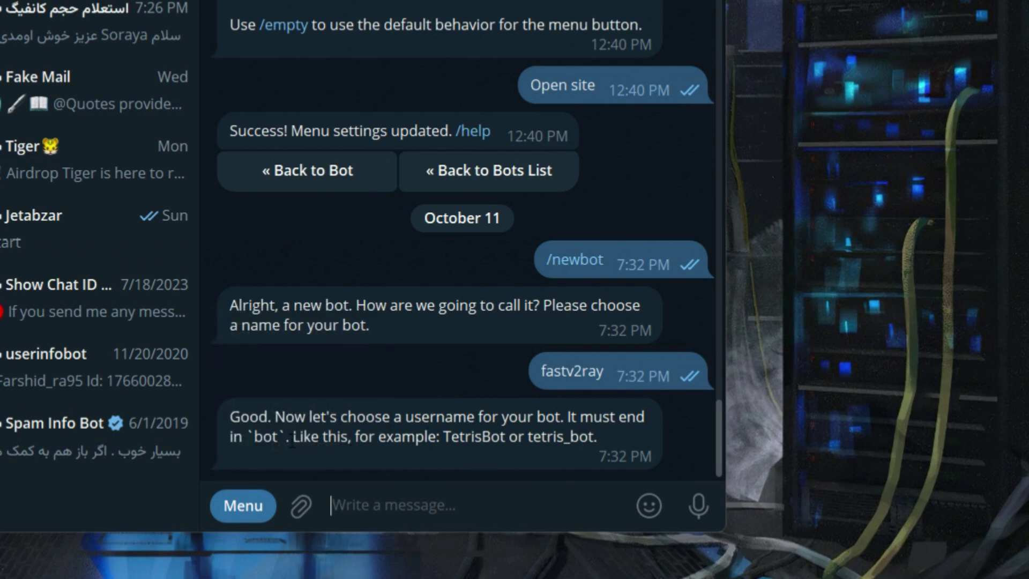
# Step: Try fastv2raybot and v2ray_fast_bot as the new bot's username
pyautogui.doubleClick(264, 436)
pyautogui.click(325, 446)
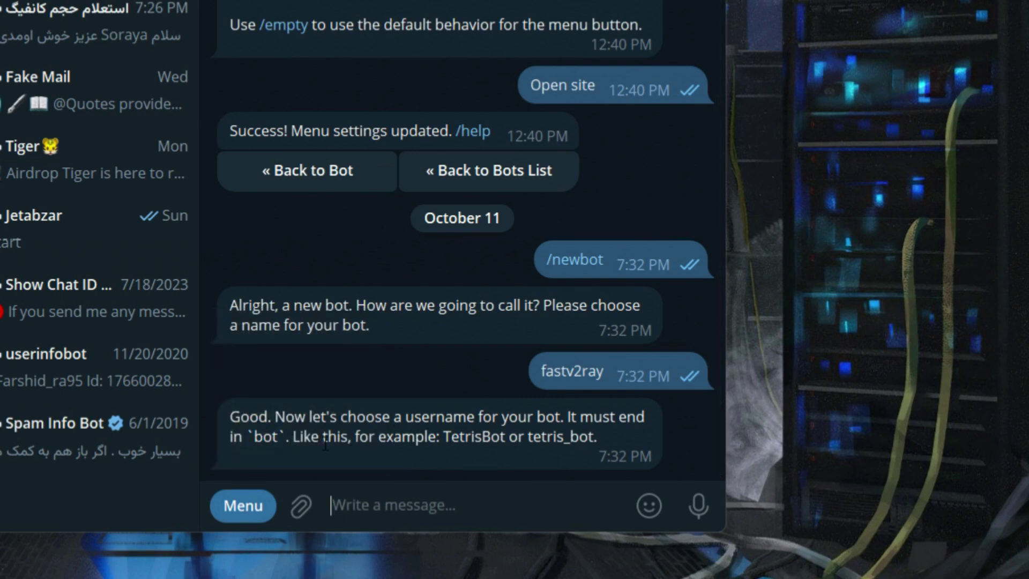
pyautogui.click(325, 446)
pyautogui.write('fast')
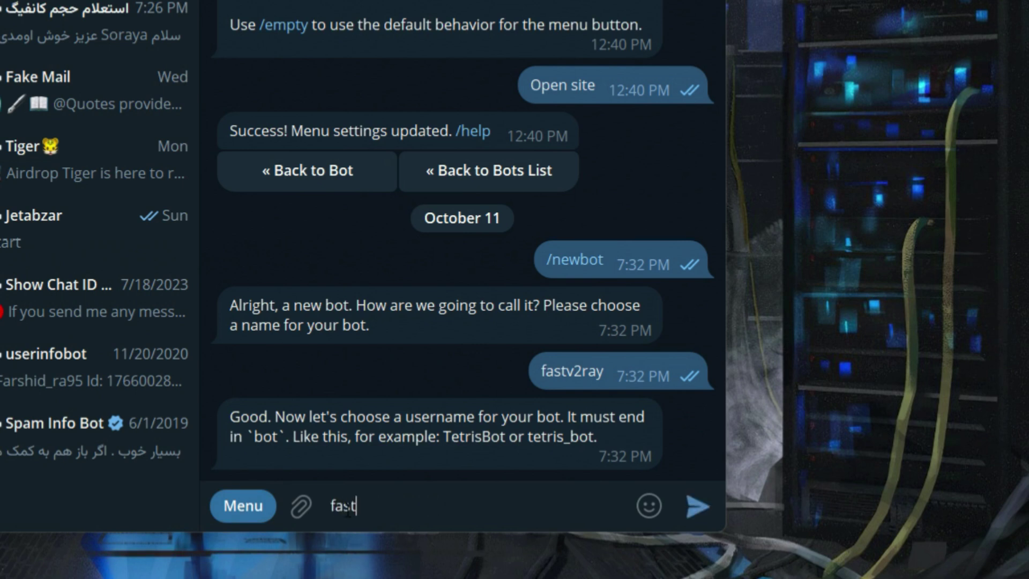
pyautogui.write('v2raybot')
pyautogui.press('Return')
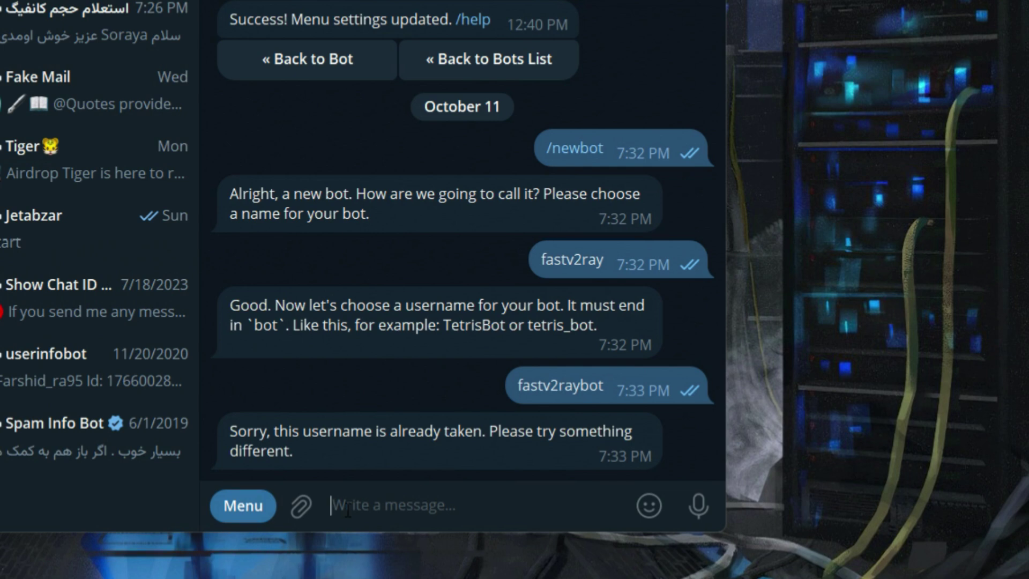
pyautogui.write('v2')
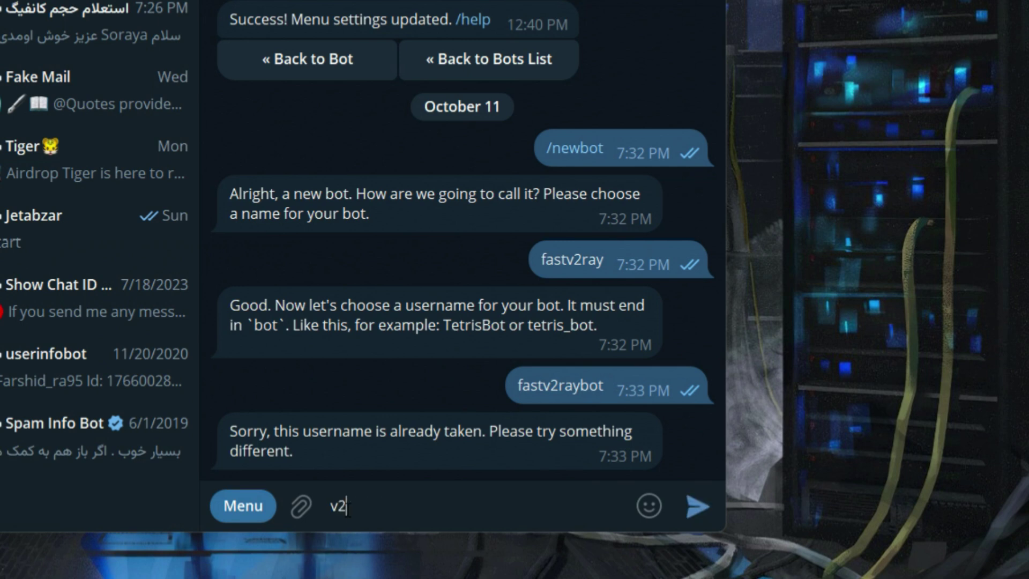
pyautogui.write('ray_fast_bot')
pyautogui.press('Return')
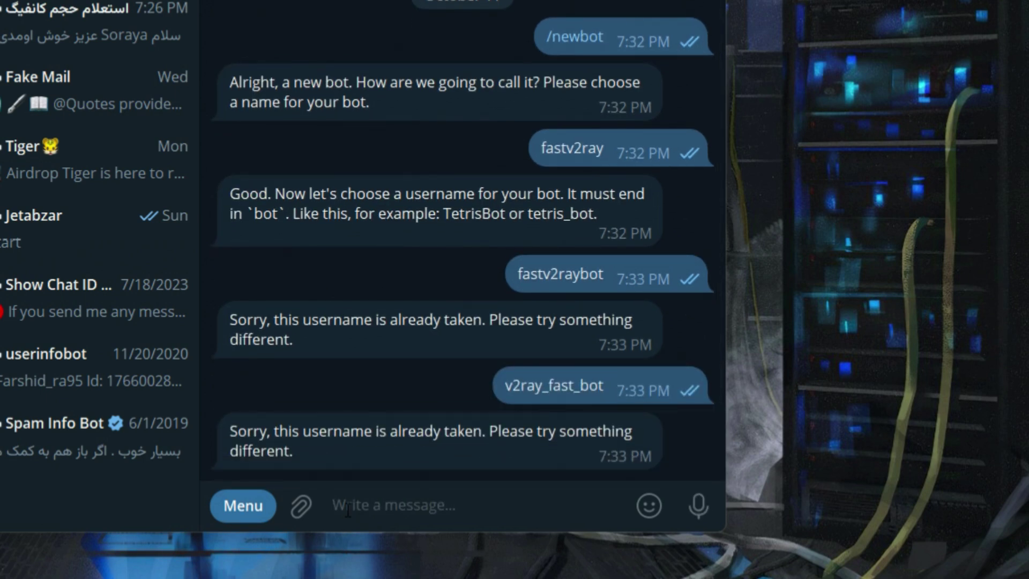
# Step: Submit v3rayfastbot to BotFather as the new bot's username
pyautogui.write('v')
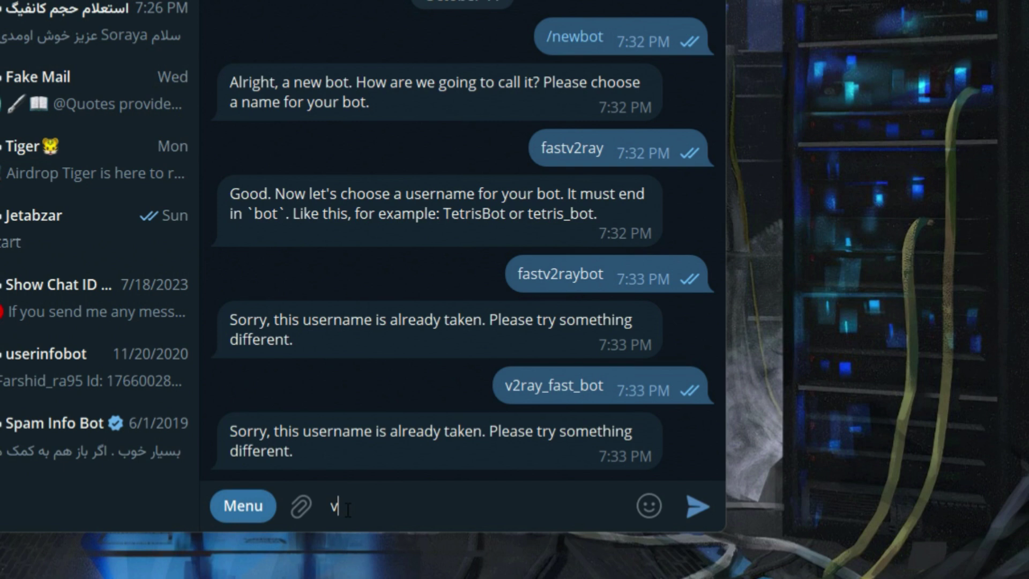
pyautogui.write('3rayfastbot')
pyautogui.press('Return')
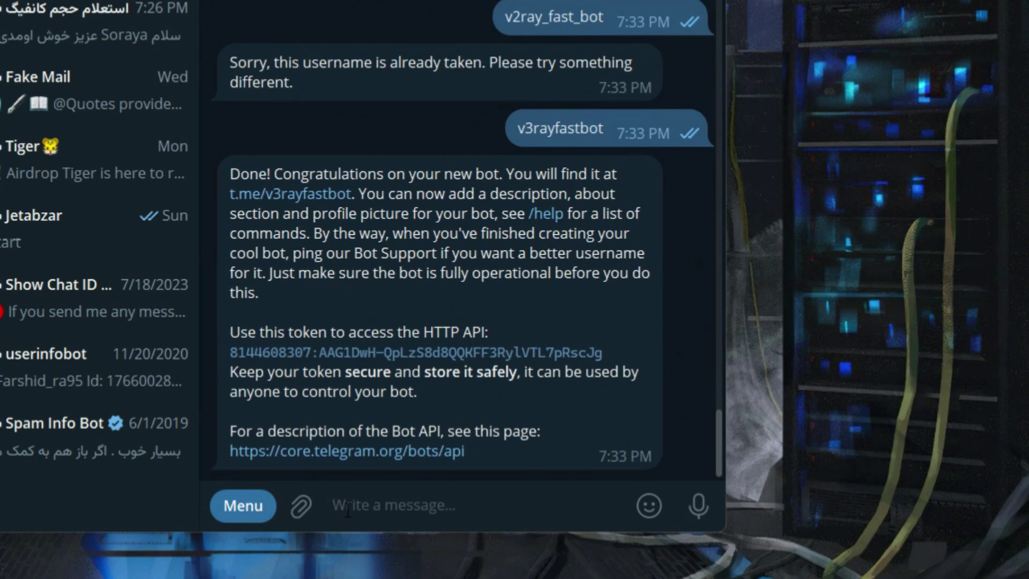
# Step: Copy the new bot's API token from BotFather and paste it into the installer's bot token field (توکن ربات) in the browser
pyautogui.doubleClick(464, 210)
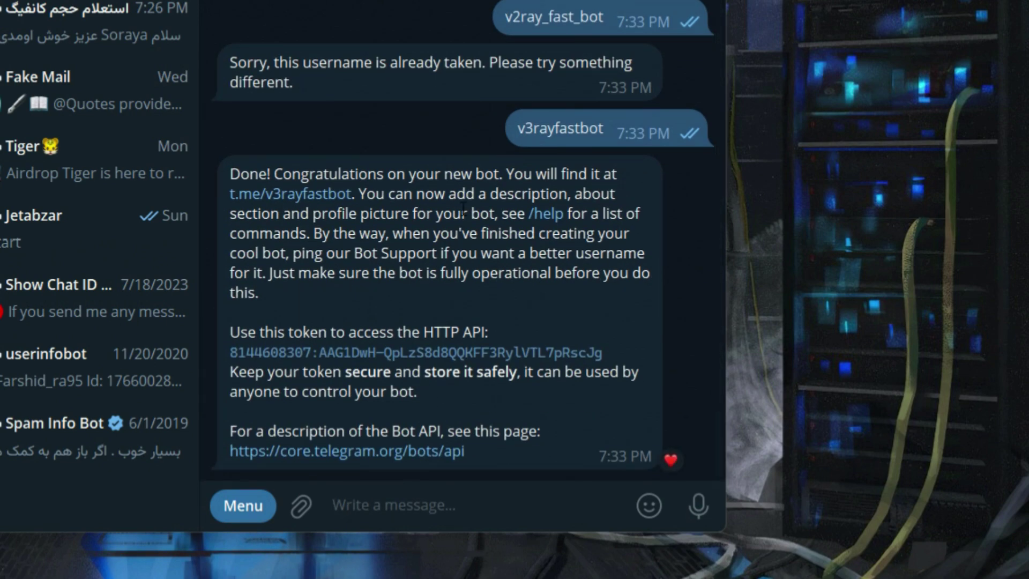
pyautogui.doubleClick(348, 353)
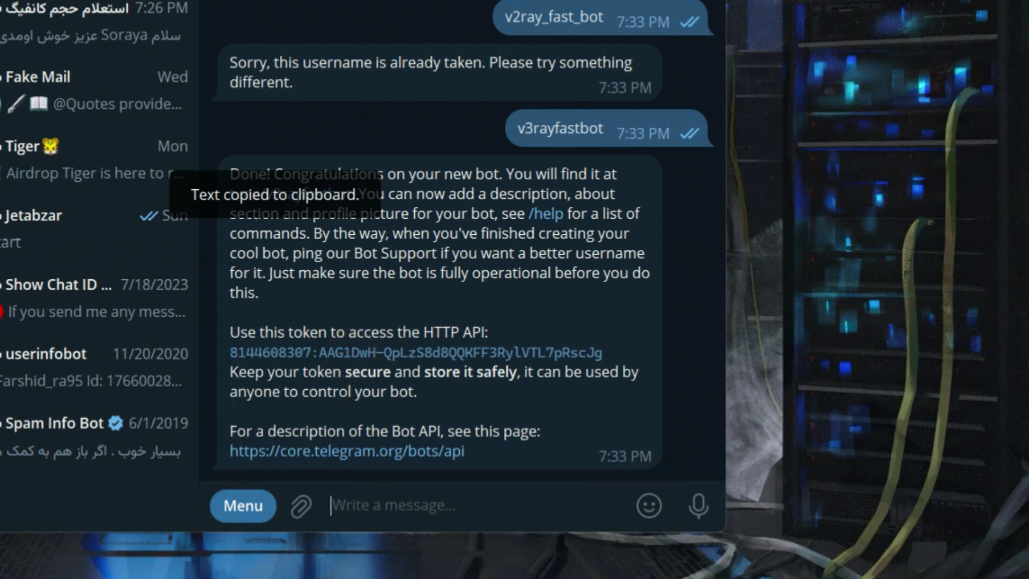
pyautogui.click(220, 530)
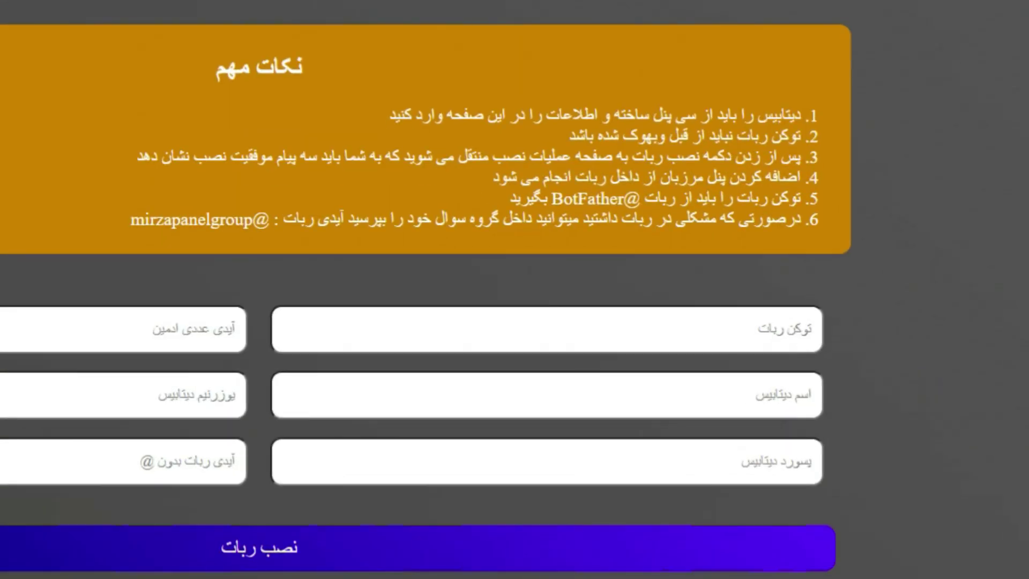
pyautogui.click(640, 333)
pyautogui.hotkey('ctrl', 'v')
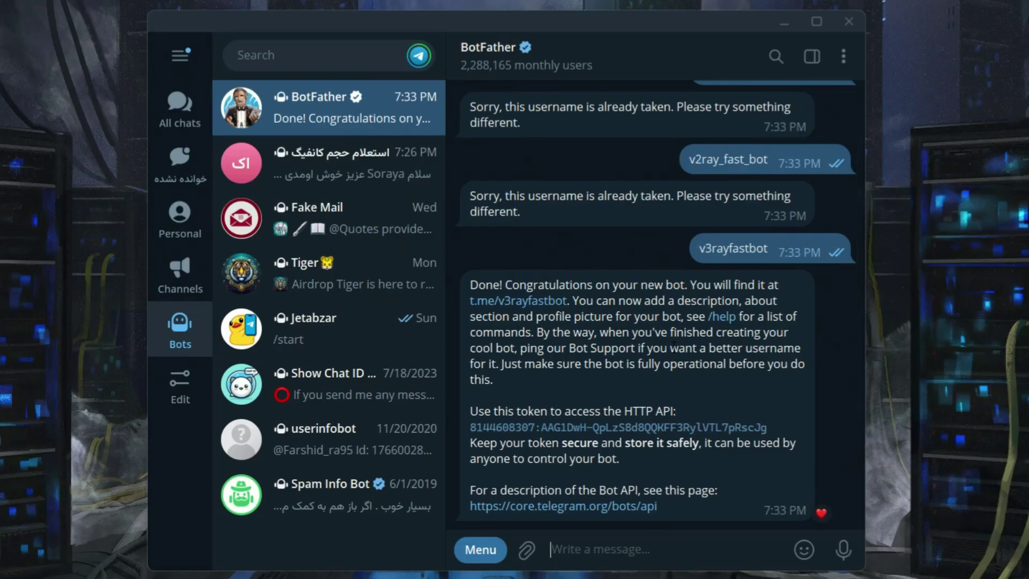
# Step: Copy the account's numeric ID from the Show Chat ID bot in Telegram and paste it into the installer's admin ID field
pyautogui.click(276, 406)
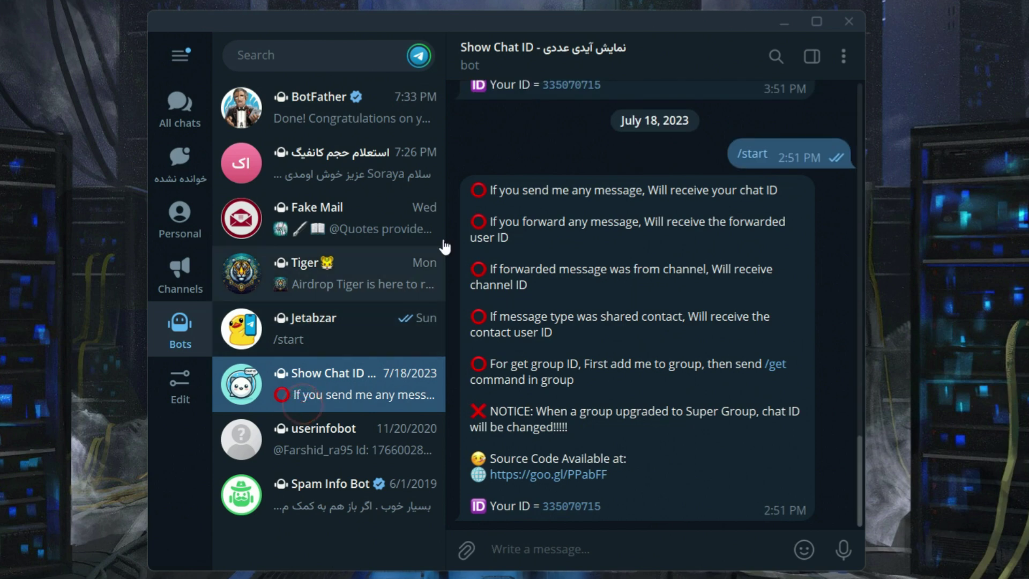
pyautogui.click(484, 67)
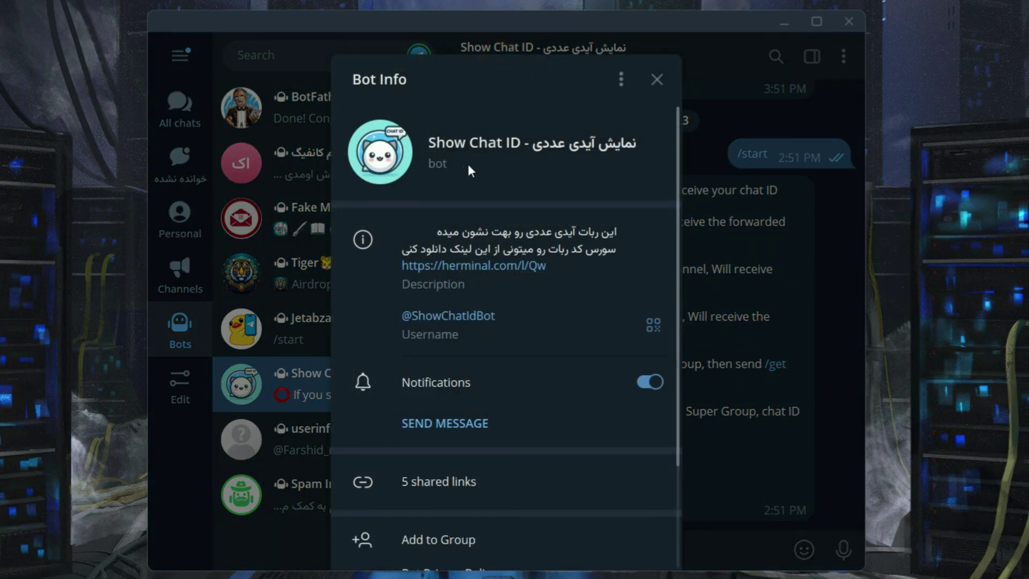
pyautogui.click(657, 80)
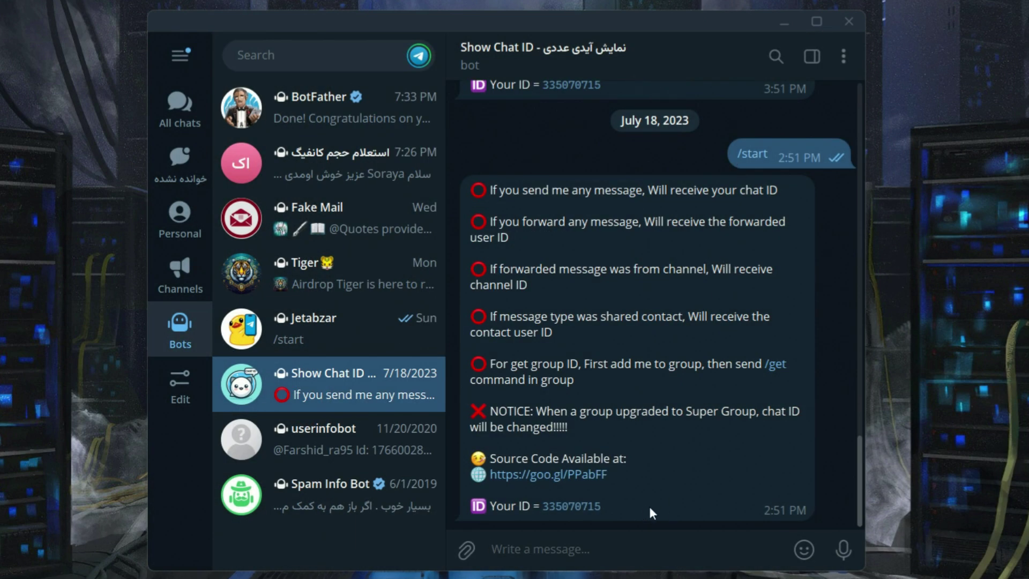
pyautogui.click(571, 505)
pyautogui.click(571, 505)
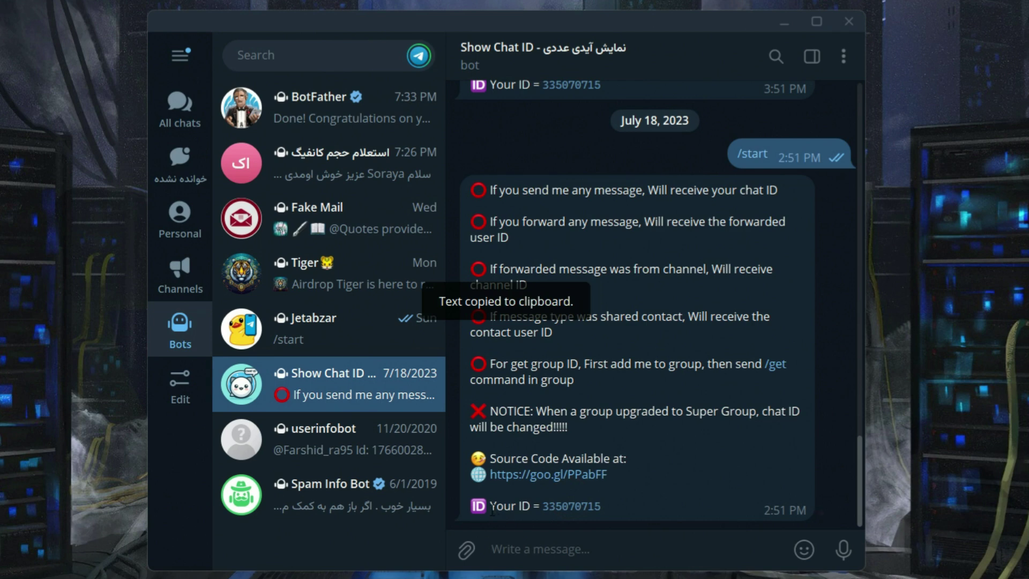
pyautogui.moveTo(490, 507); pyautogui.dragTo(530, 506)
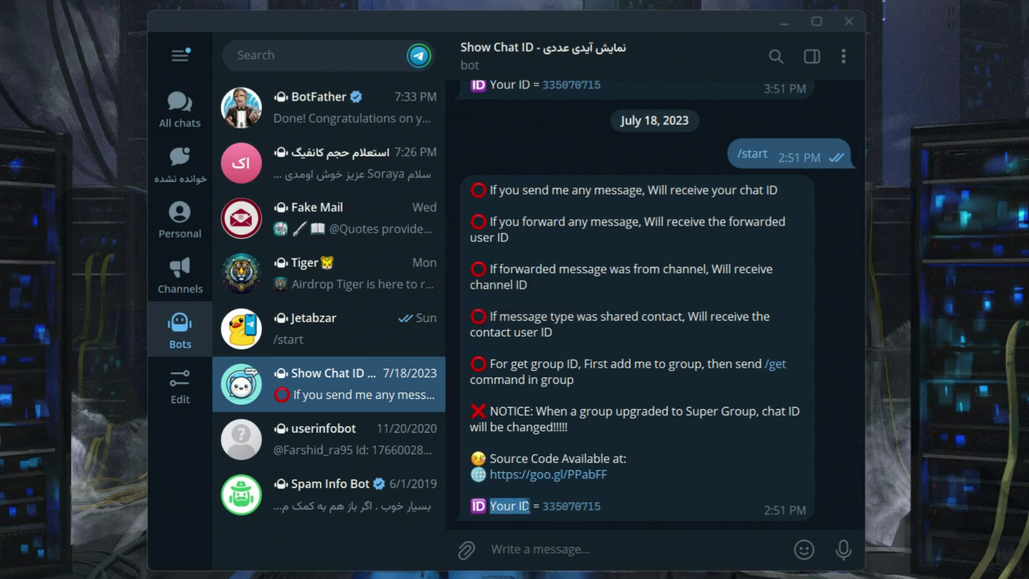
pyautogui.click(576, 507)
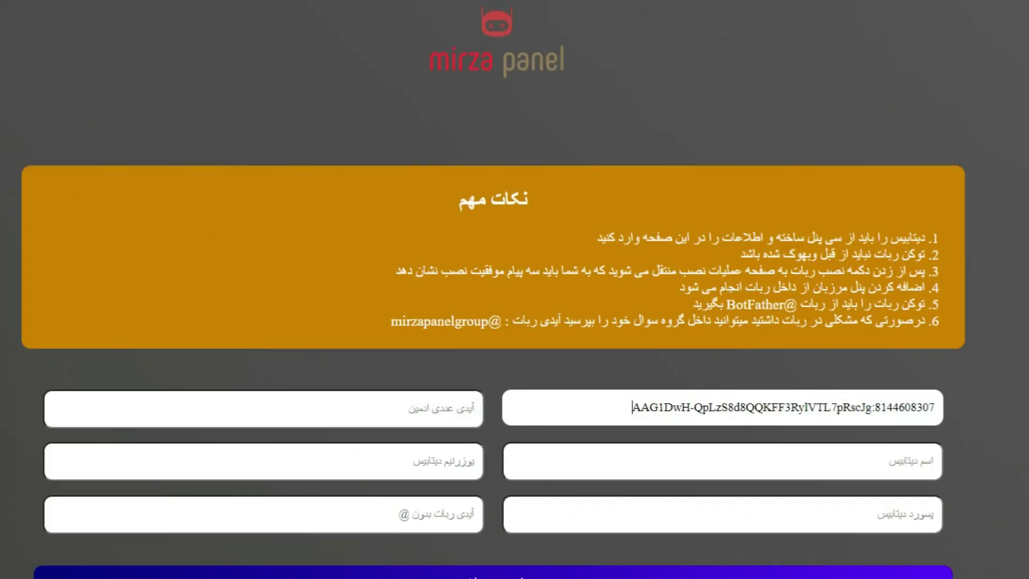
pyautogui.click(328, 399)
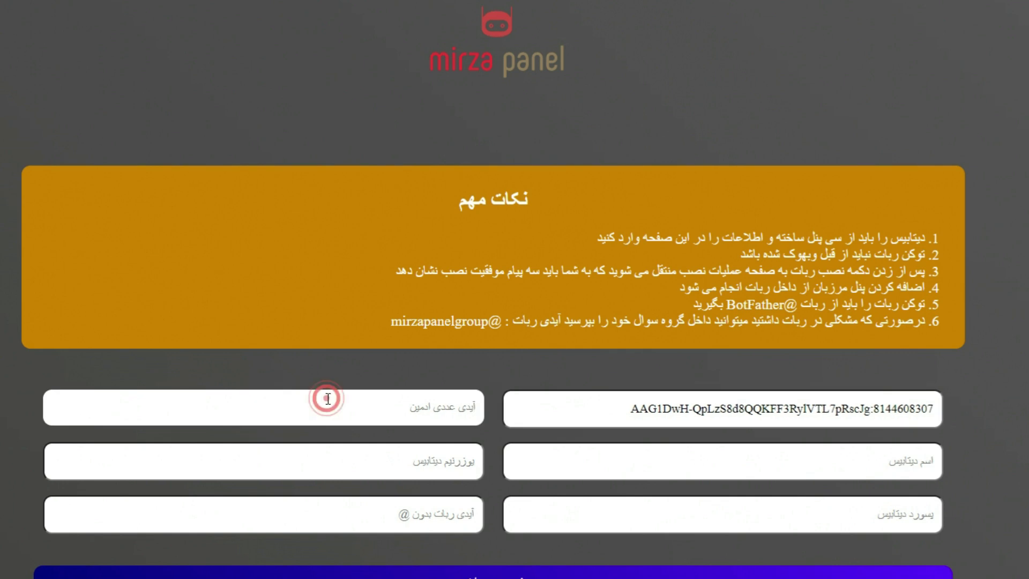
pyautogui.hotkey('ctrl', 'v')
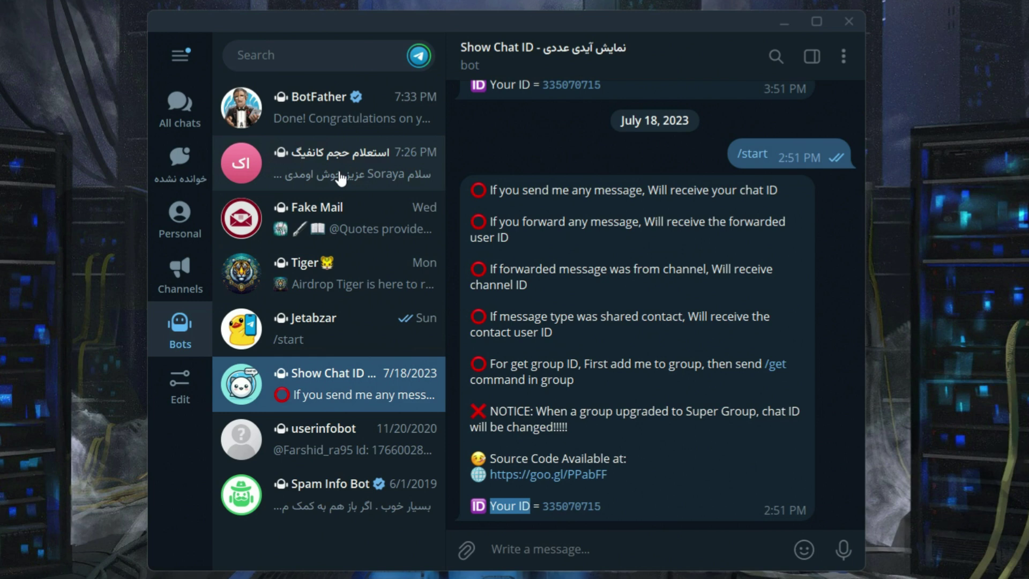
# Step: Open the new bot through its link in the BotFather chat and copy its username from the bot profile
pyautogui.click(331, 114)
pyautogui.click(525, 299)
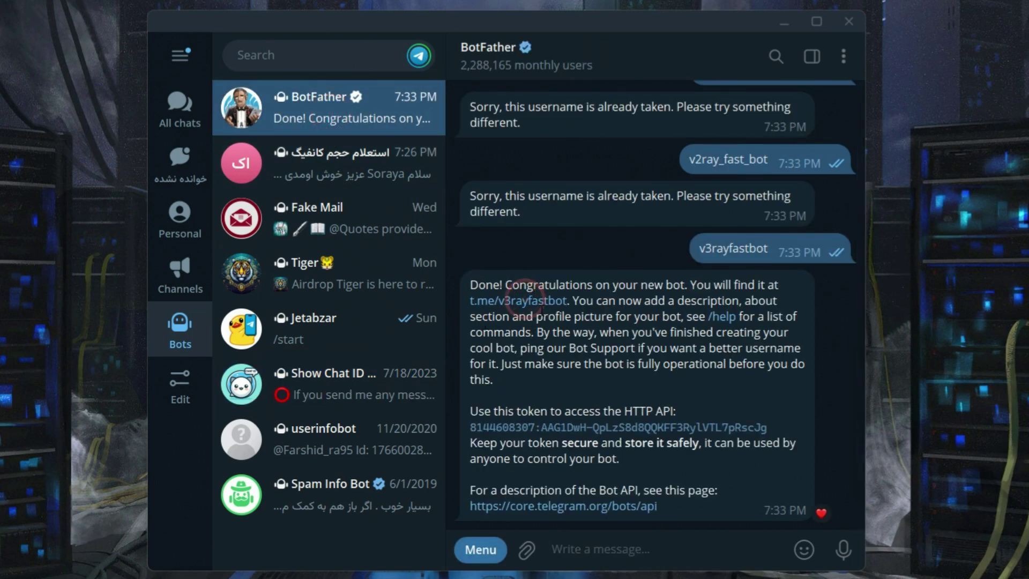
pyautogui.click(517, 47)
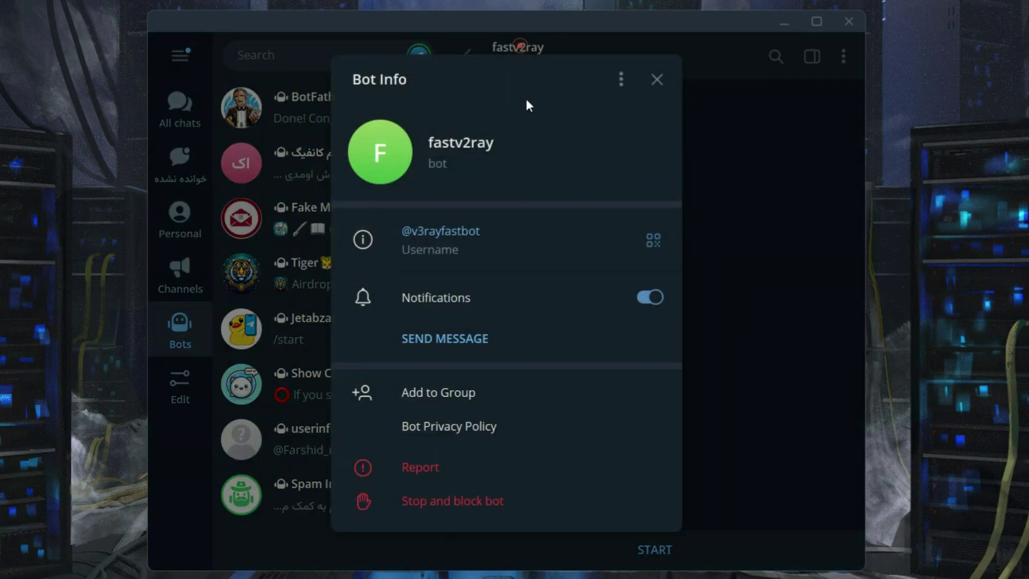
pyautogui.rightClick(450, 232)
pyautogui.click(491, 278)
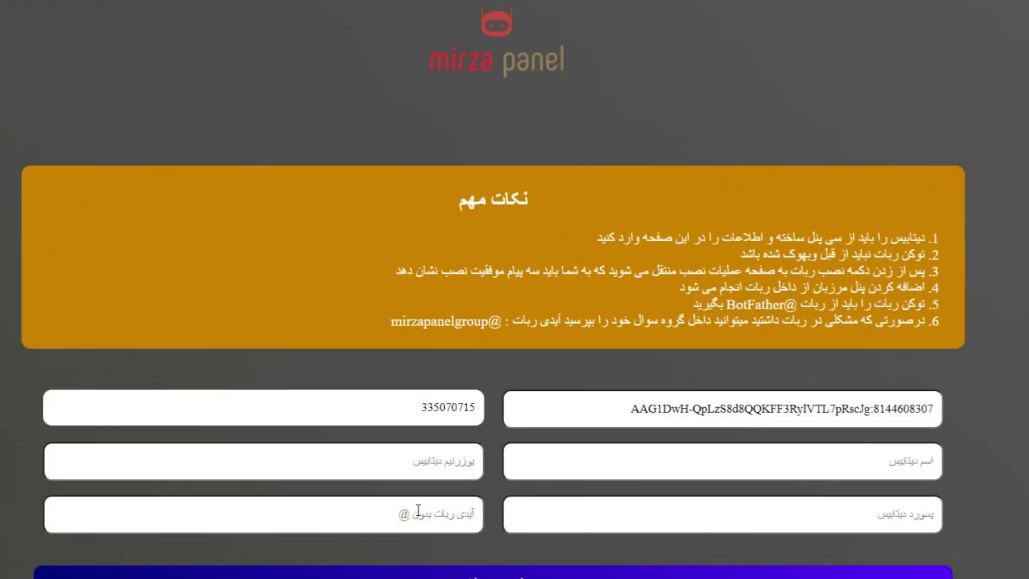
# Step: Paste the username into the installer's bot ID field (آیدی ربات بدون @) in the browser and remove the @, leaving v3rayfastbot
pyautogui.click(423, 513)
pyautogui.hotkey('ctrl', 'v')
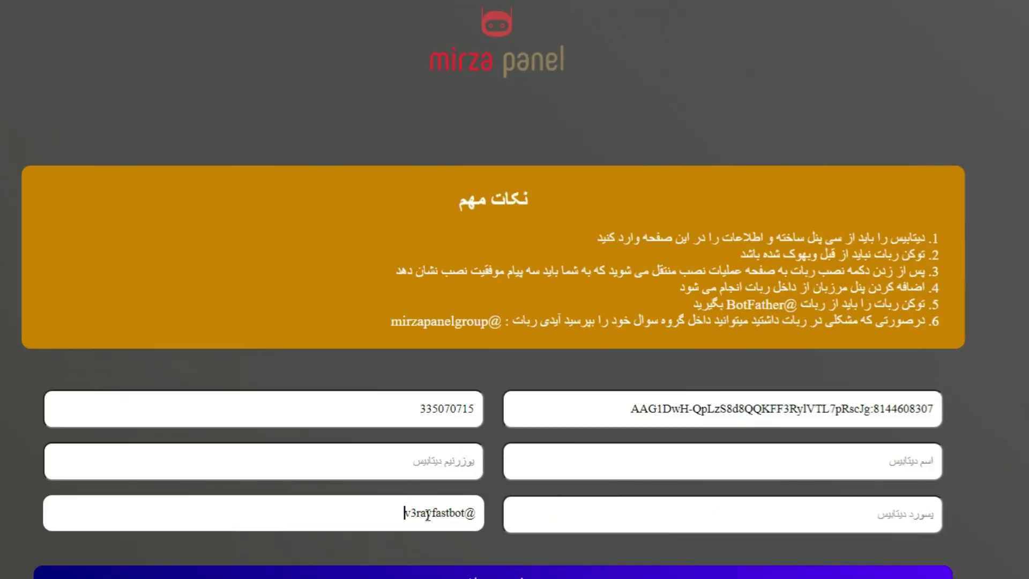
pyautogui.click(465, 514)
pyautogui.press('BackSpace')
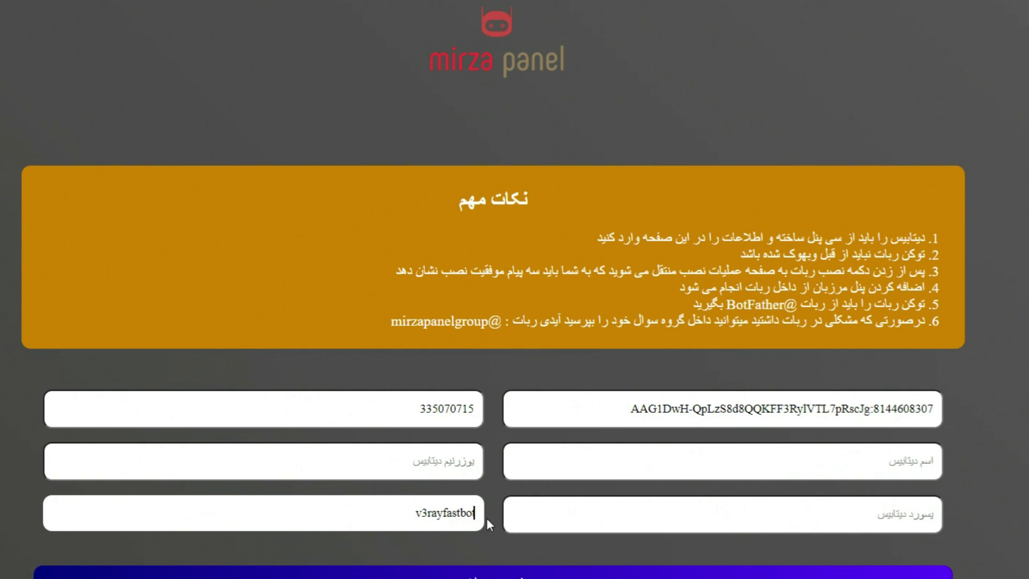
pyautogui.click(489, 515)
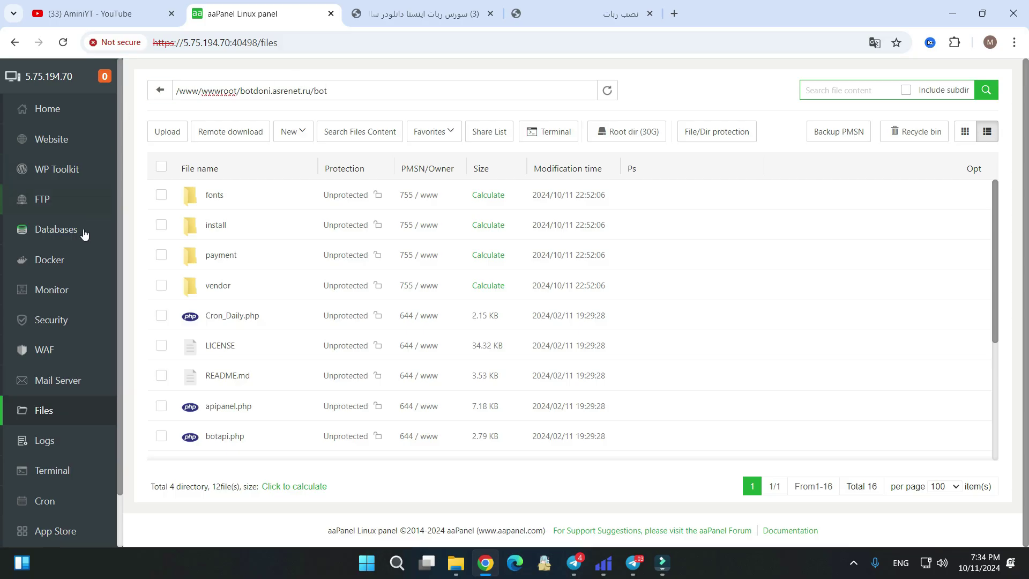
# Step: Start adding a MySQL database in aaPanel with mirza as both the database name and the username
pyautogui.click(70, 235)
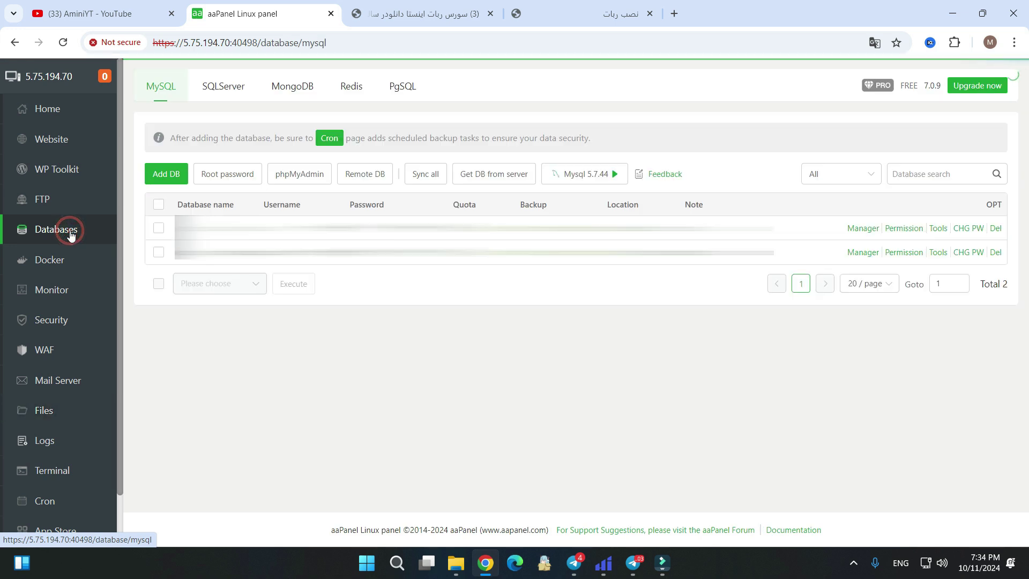
pyautogui.click(165, 177)
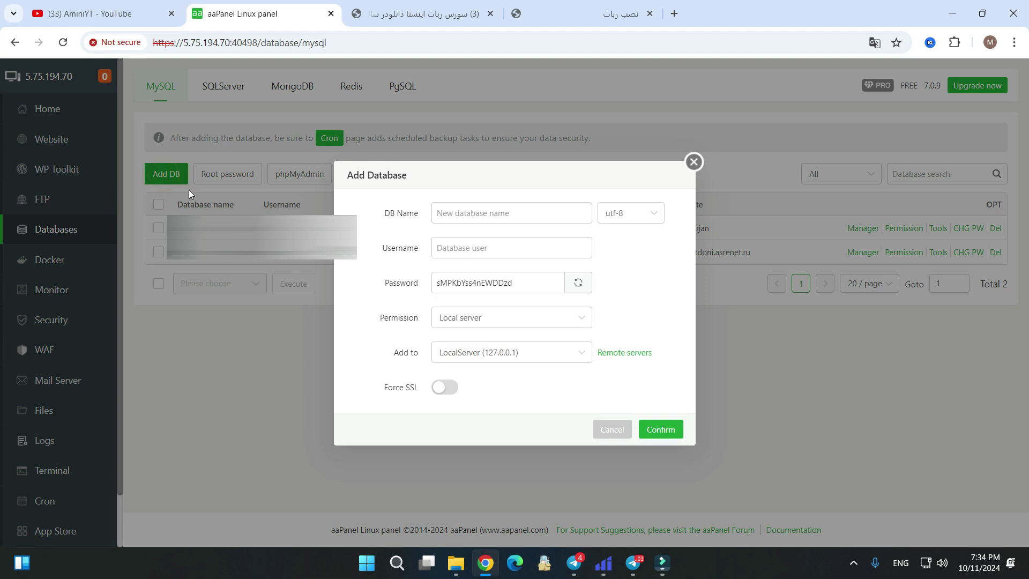
pyautogui.click(459, 218)
pyautogui.click(459, 218)
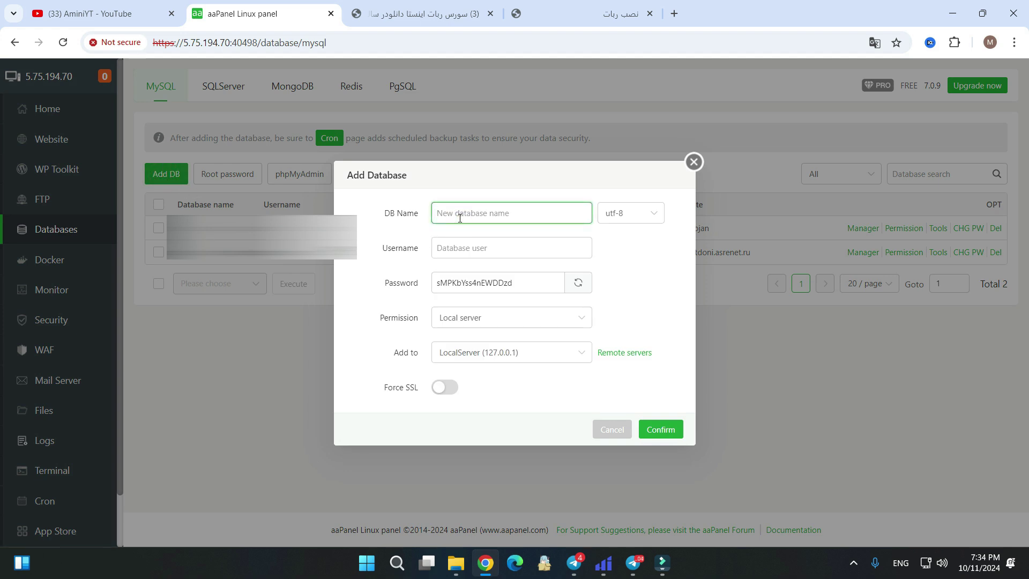
pyautogui.write('mirza')
pyautogui.click(452, 247)
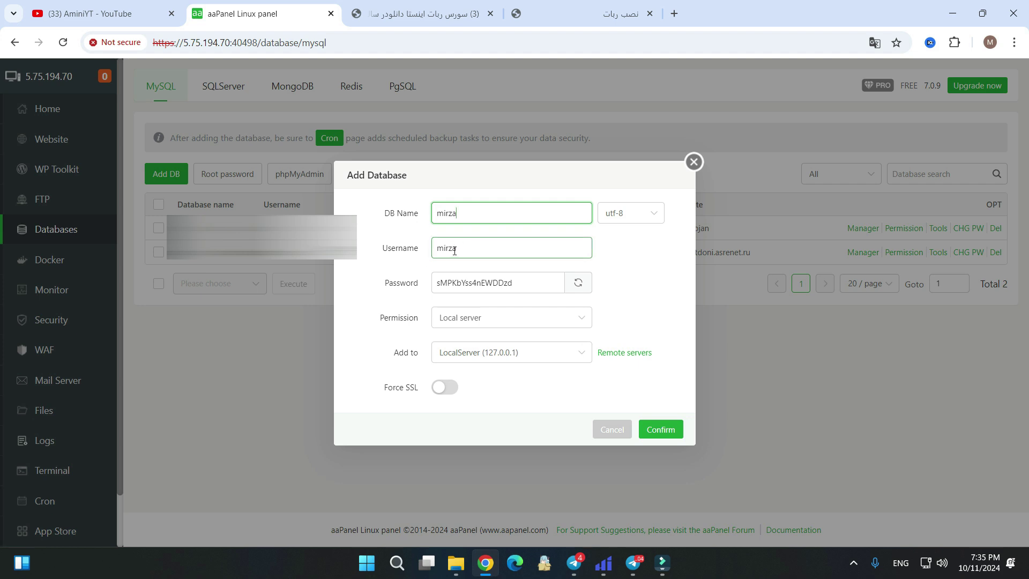
pyautogui.moveTo(465, 247); pyautogui.dragTo(368, 252)
pyautogui.click(416, 291)
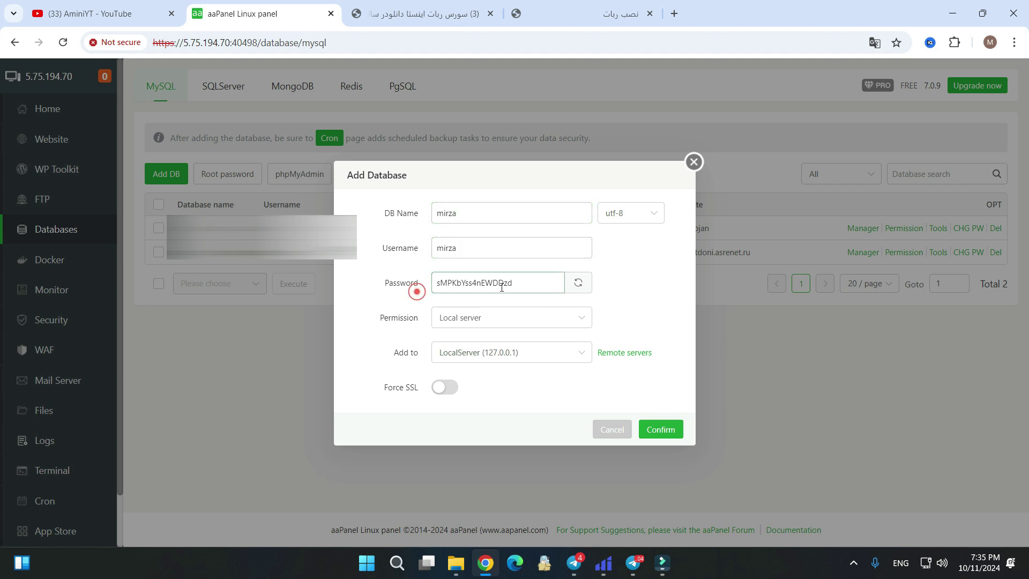
pyautogui.doubleClick(541, 286)
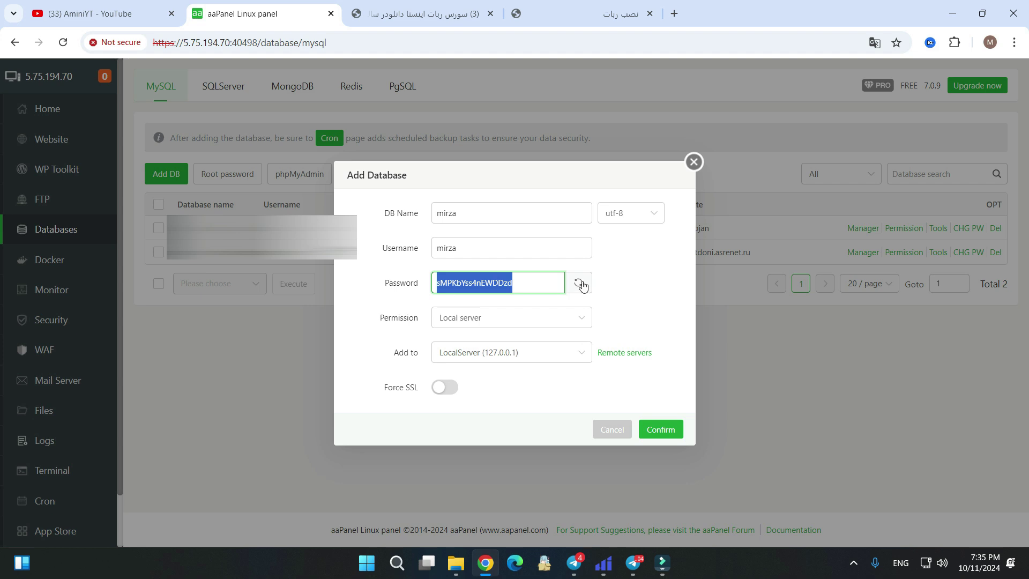
pyautogui.click(548, 280)
pyautogui.moveTo(548, 280); pyautogui.dragTo(413, 298)
pyautogui.click(370, 287)
pyautogui.doubleClick(532, 283)
pyautogui.click(402, 279)
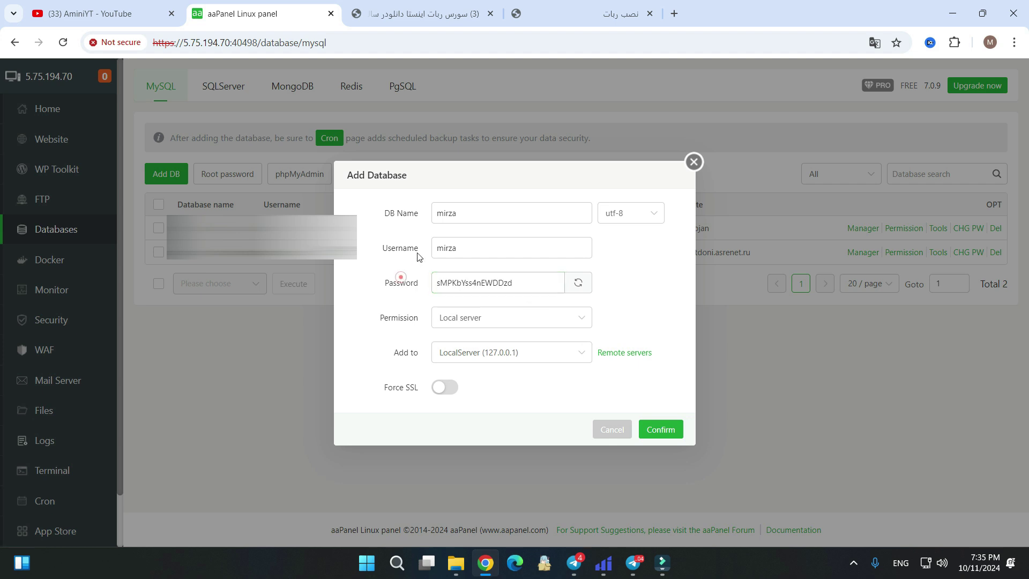
# Step: Copy the database name mirza from aaPanel and paste it into the installer's database name and database username fields
pyautogui.doubleClick(470, 217)
pyautogui.rightClick(449, 215)
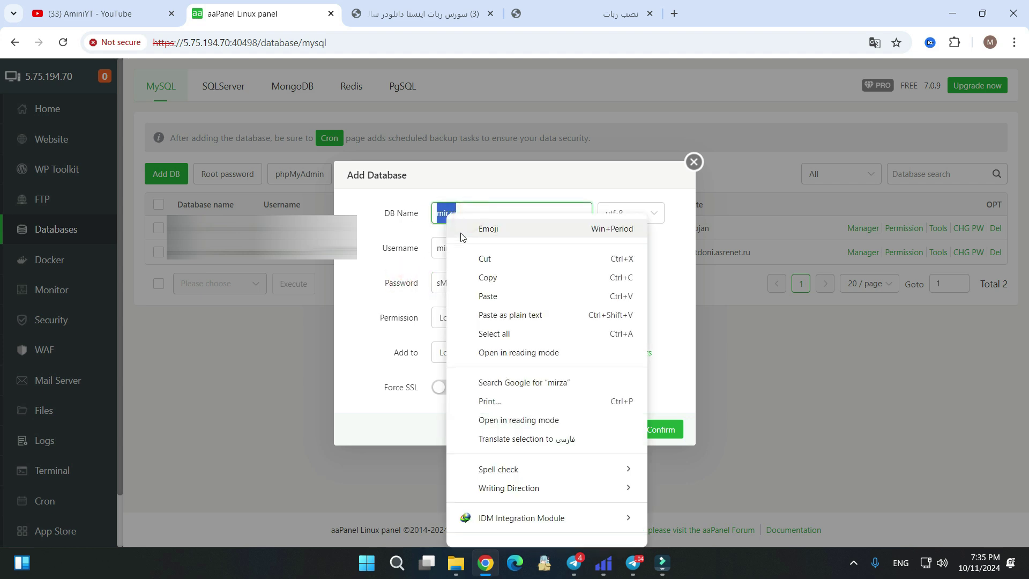
pyautogui.click(488, 274)
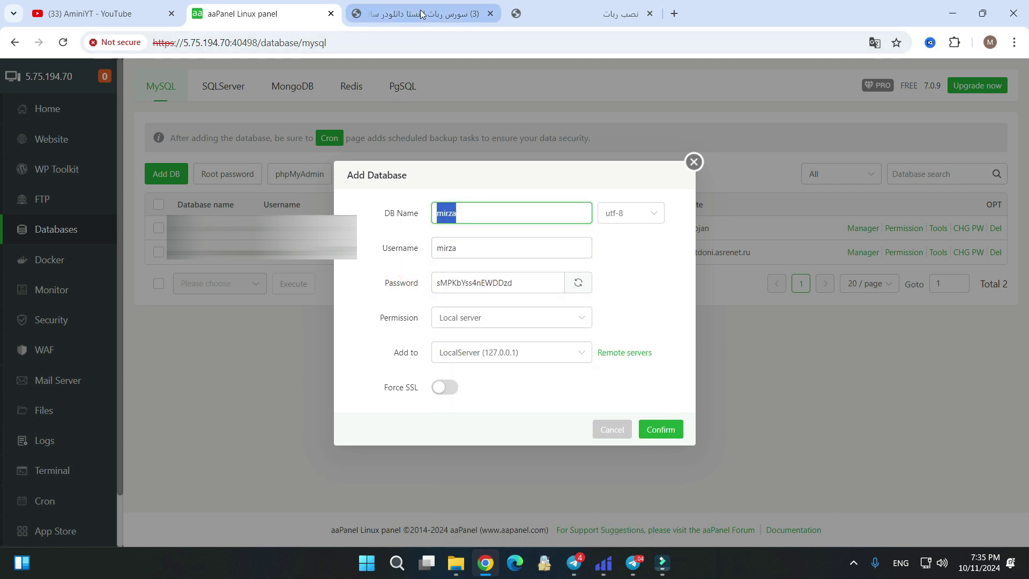
pyautogui.click(614, 19)
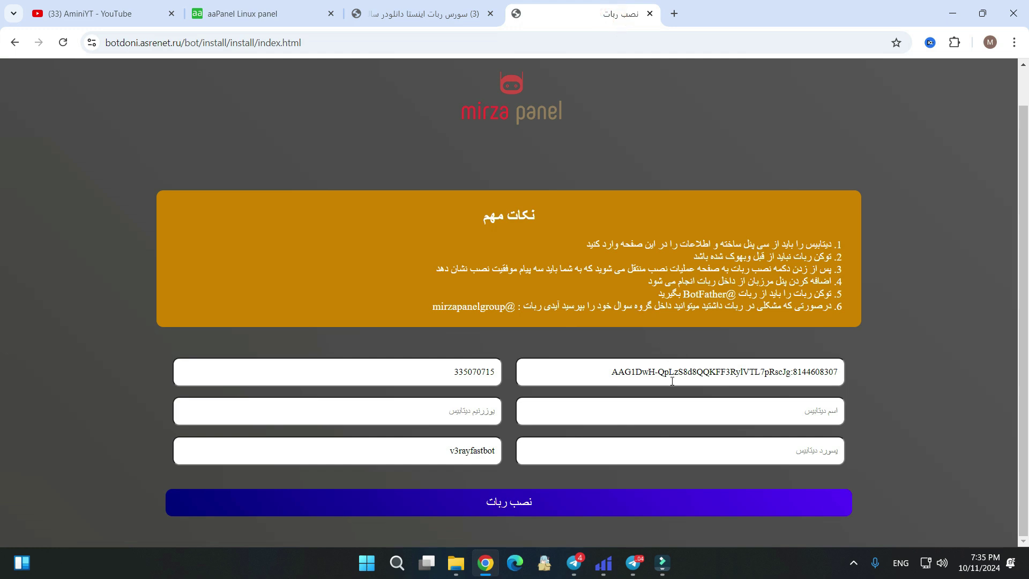
pyautogui.click(663, 407)
pyautogui.hotkey('ctrl', 'v')
pyautogui.click(460, 412)
pyautogui.hotkey('ctrl', 'v')
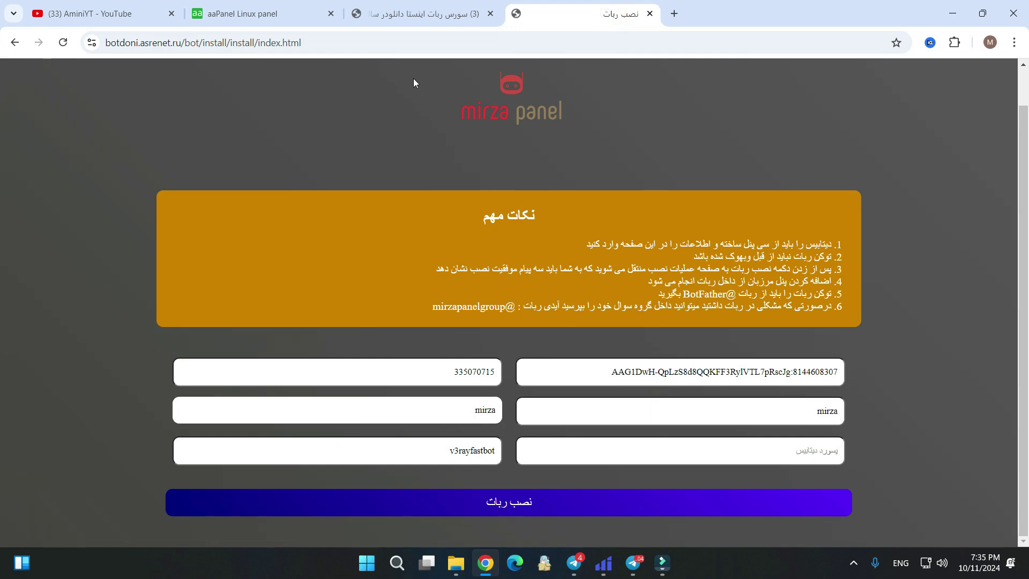
# Step: Copy the generated database password from aaPanel's Add Database form and paste it into the installer's database password field
pyautogui.click(272, 16)
pyautogui.moveTo(520, 286); pyautogui.dragTo(492, 284)
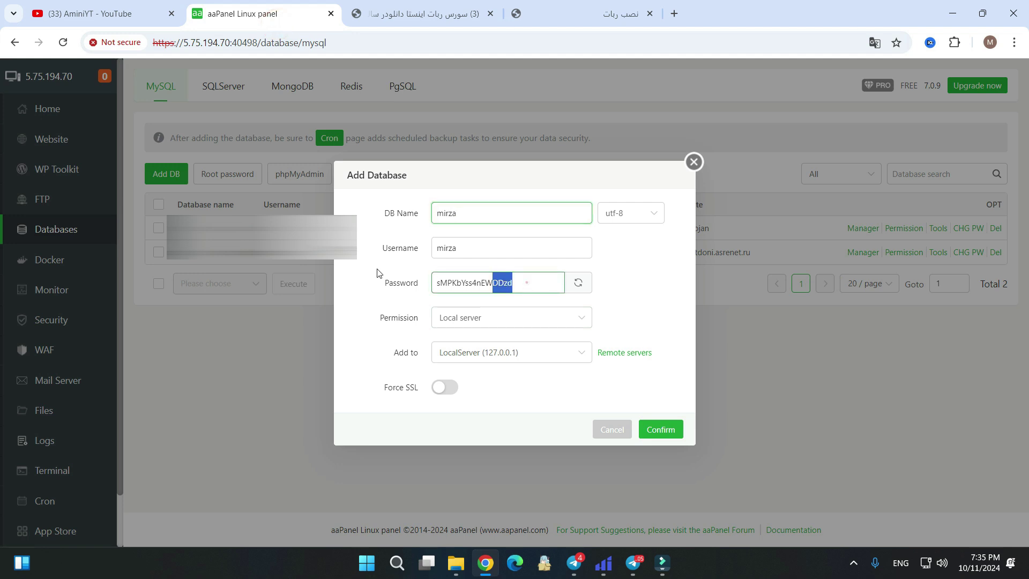
pyautogui.doubleClick(527, 282)
pyautogui.rightClick(456, 284)
pyautogui.click(528, 74)
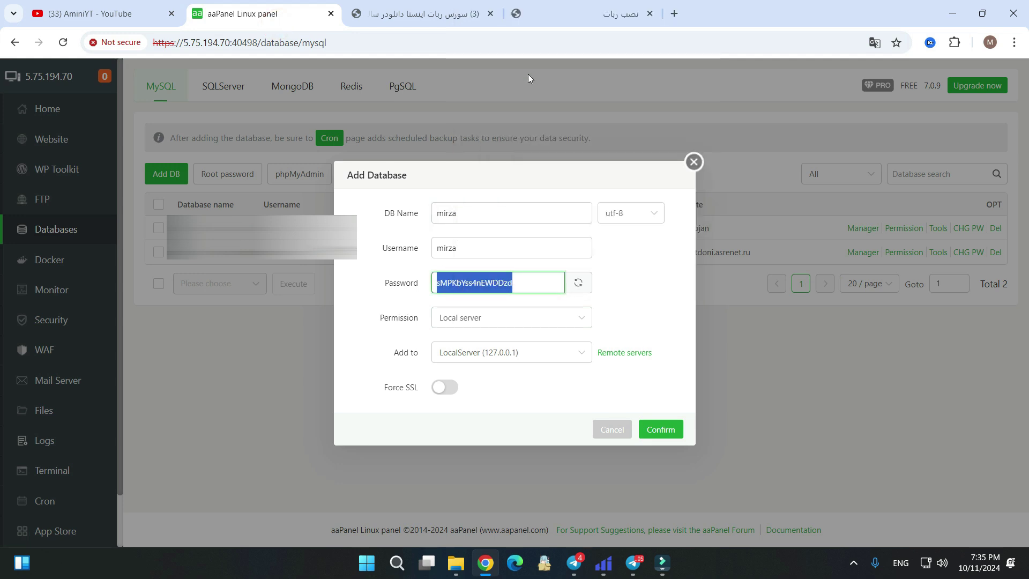
pyautogui.click(568, 13)
pyautogui.click(699, 464)
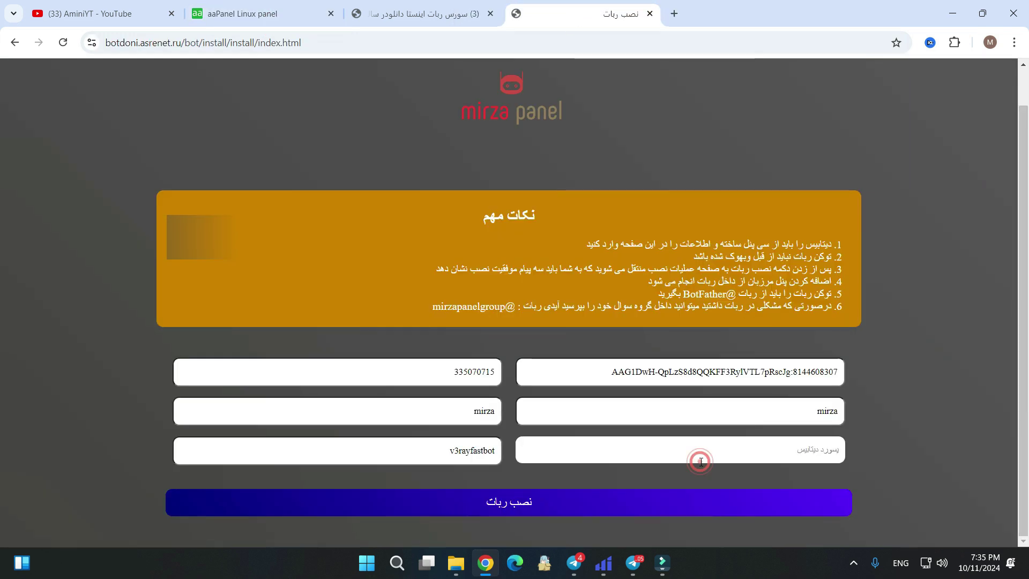
pyautogui.hotkey('ctrl', 'v')
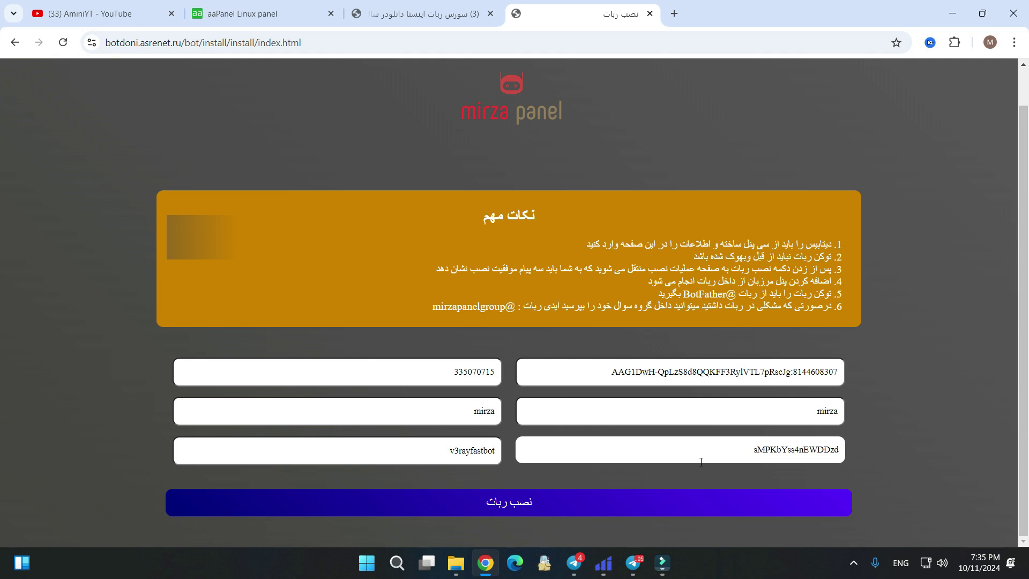
# Step: Confirm the creation of the mirza database in aaPanel and run the bot installation (نصب ربات) from the installer page
pyautogui.click(265, 14)
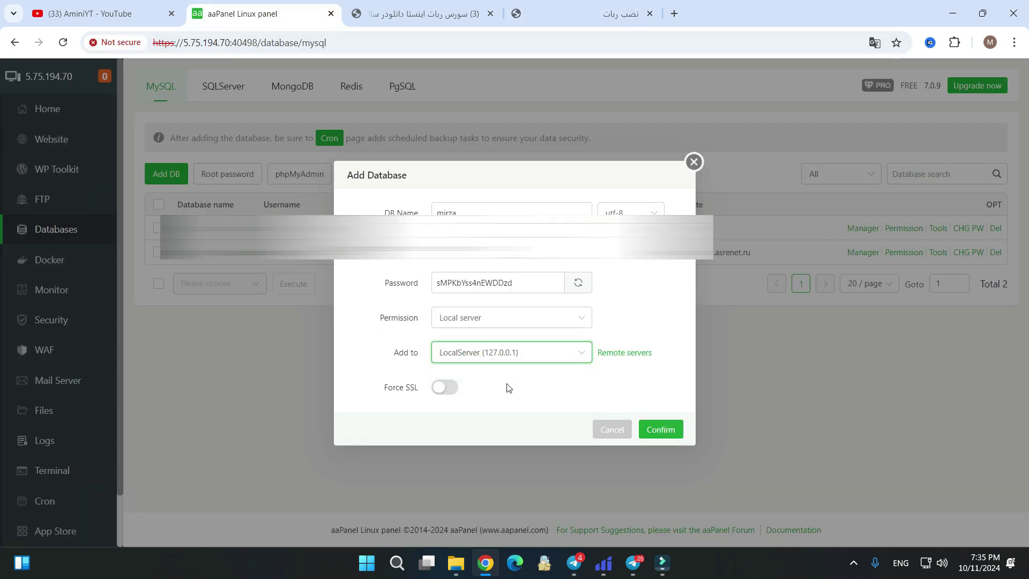
pyautogui.click(656, 429)
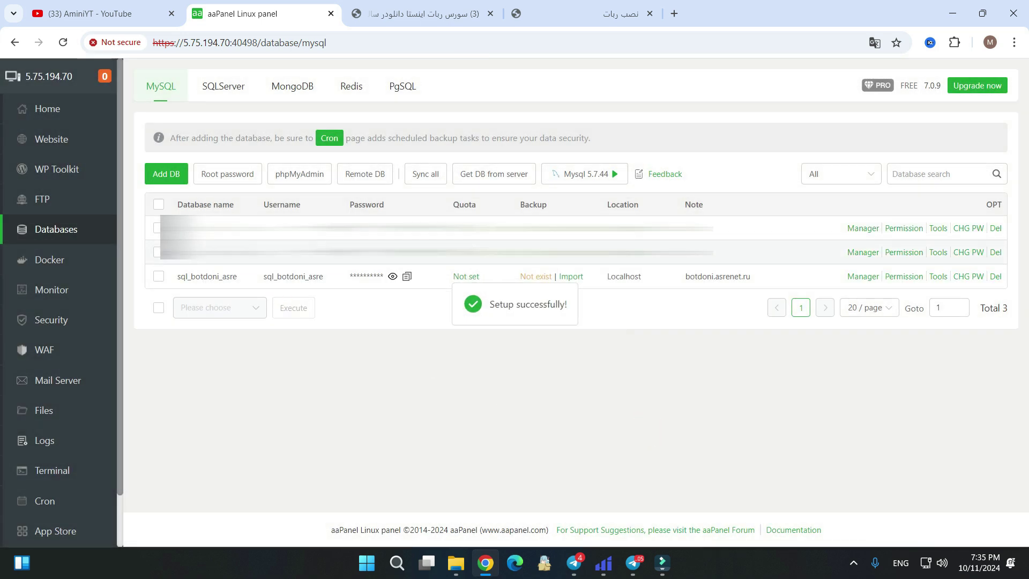
pyautogui.click(570, 21)
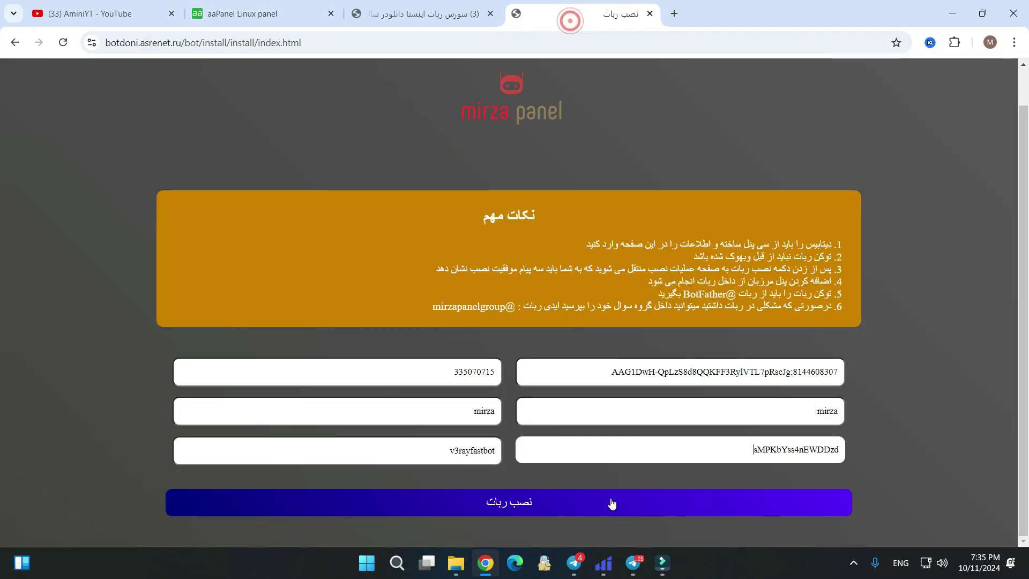
pyautogui.click(503, 507)
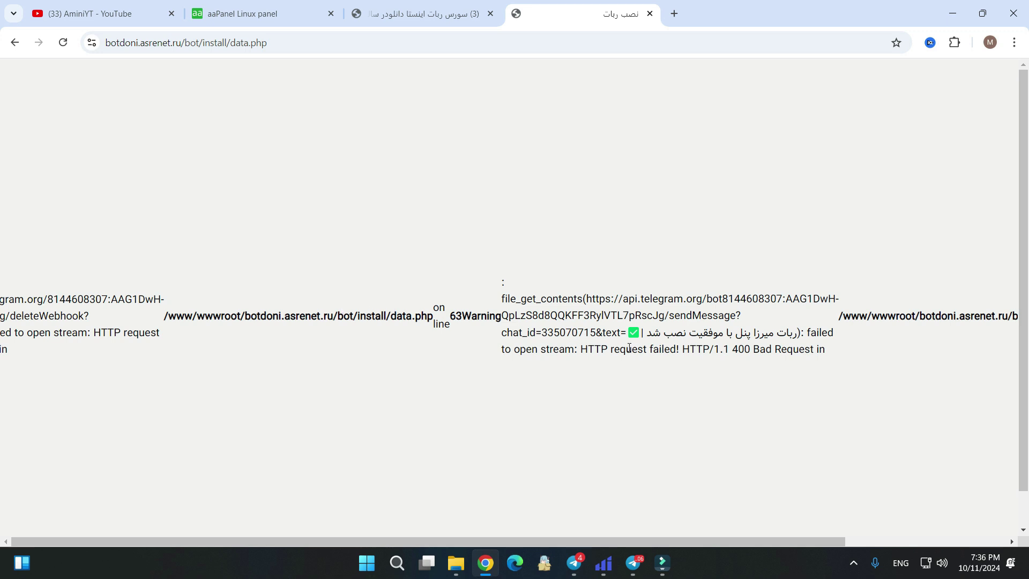
# Step: Switch to Telegram, start the fastv2ray bot and collapse the chat list to icons to widen the conversation
pyautogui.click(952, 19)
pyautogui.click(709, 305)
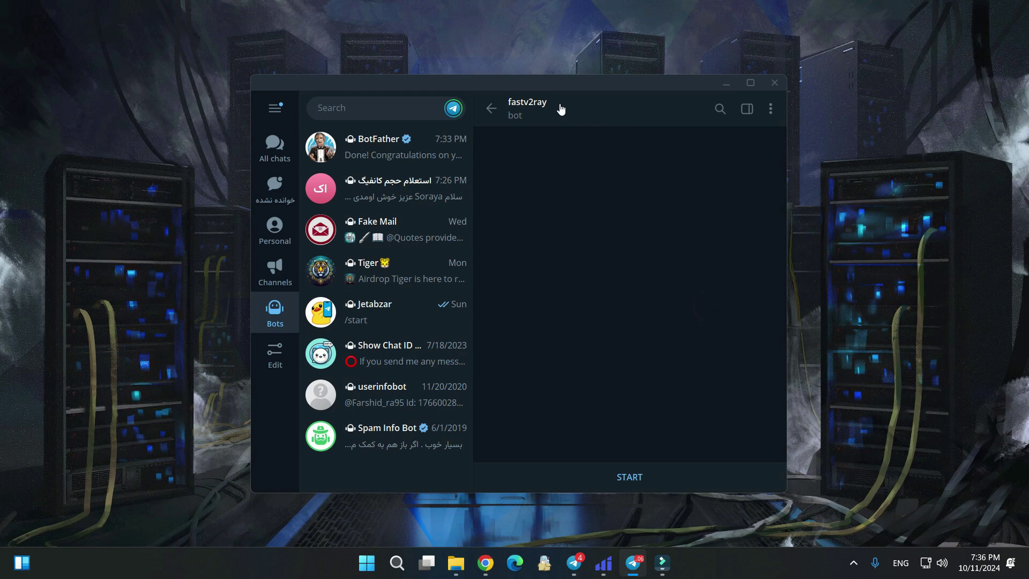
pyautogui.click(599, 476)
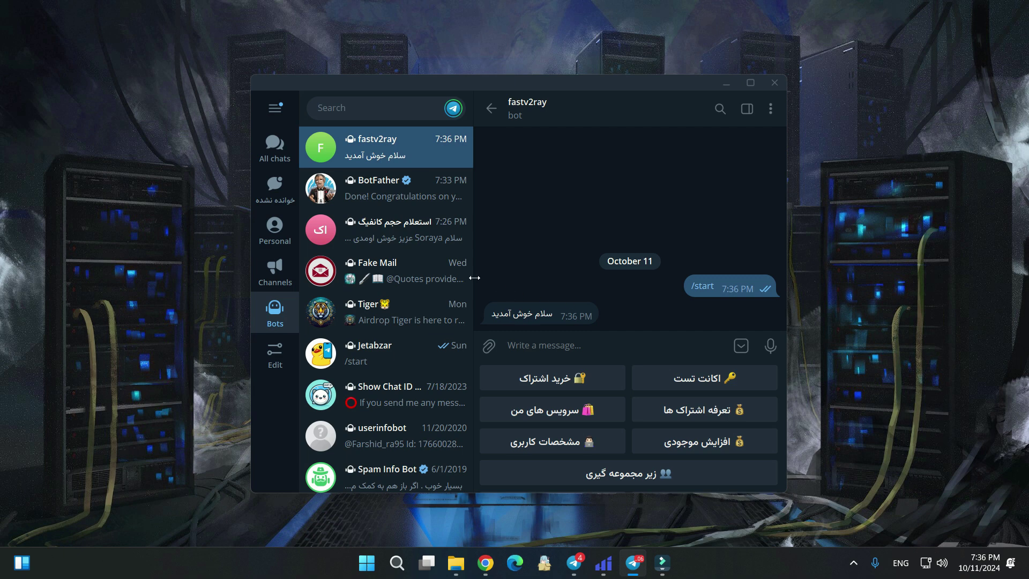
pyautogui.moveTo(474, 277); pyautogui.dragTo(385, 282)
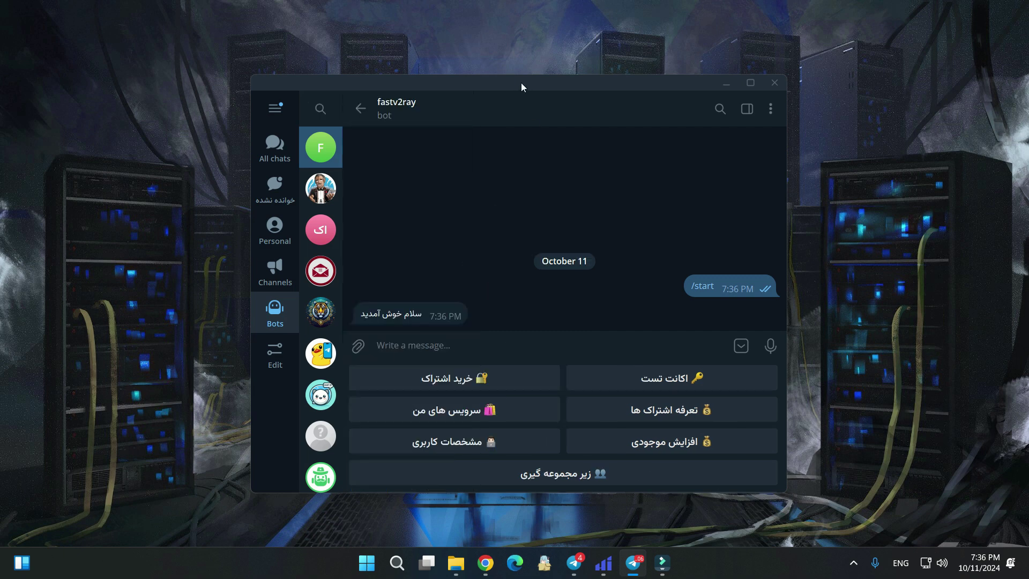
pyautogui.moveTo(522, 83); pyautogui.dragTo(553, 87)
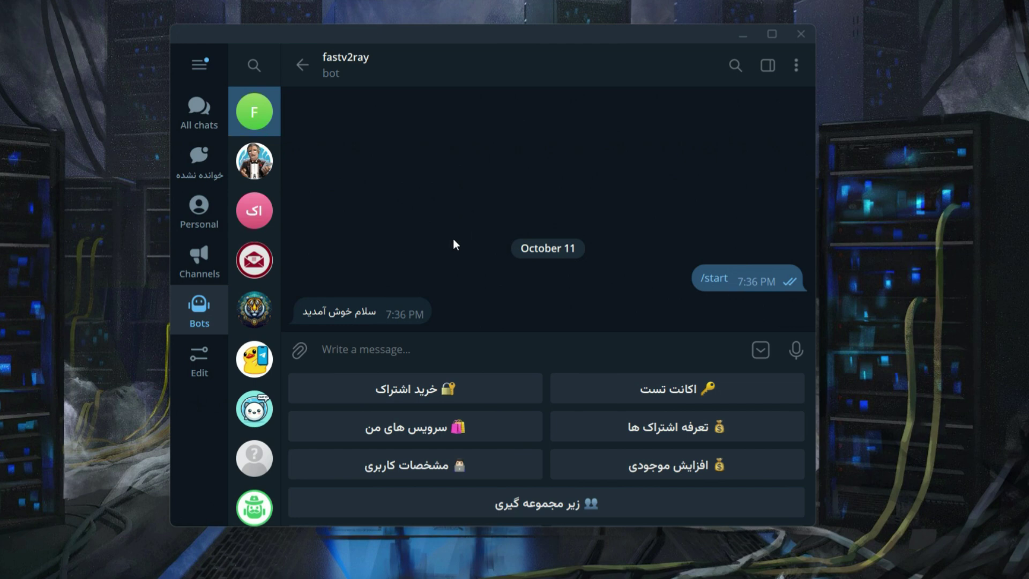
# Step: Test the bot's menu by requesting a test account (اکانت تست) and the list of own services (سرویس های من)
pyautogui.scroll(-3, 521, 459)
pyautogui.scroll(3, 369, 429)
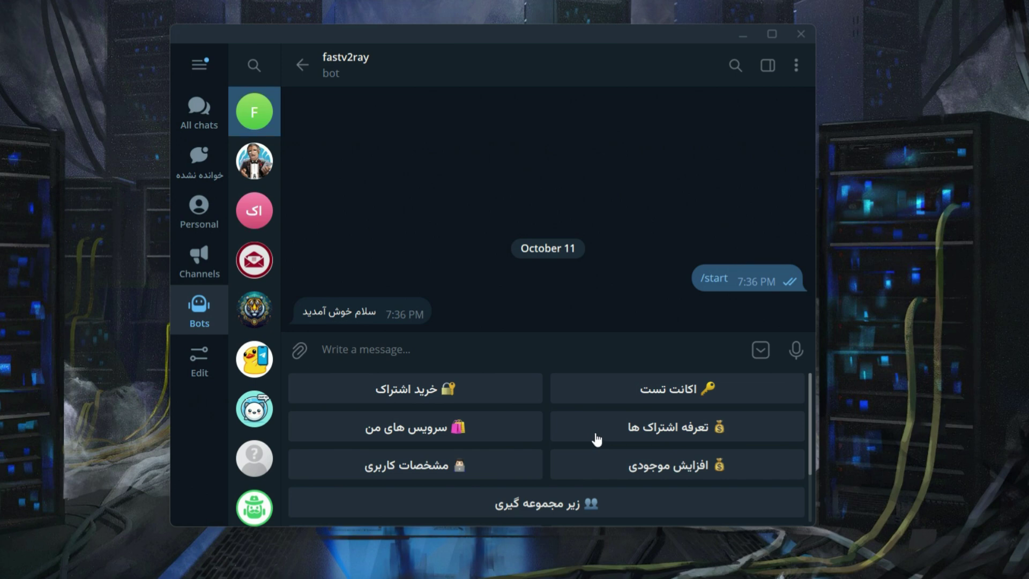
pyautogui.click(654, 396)
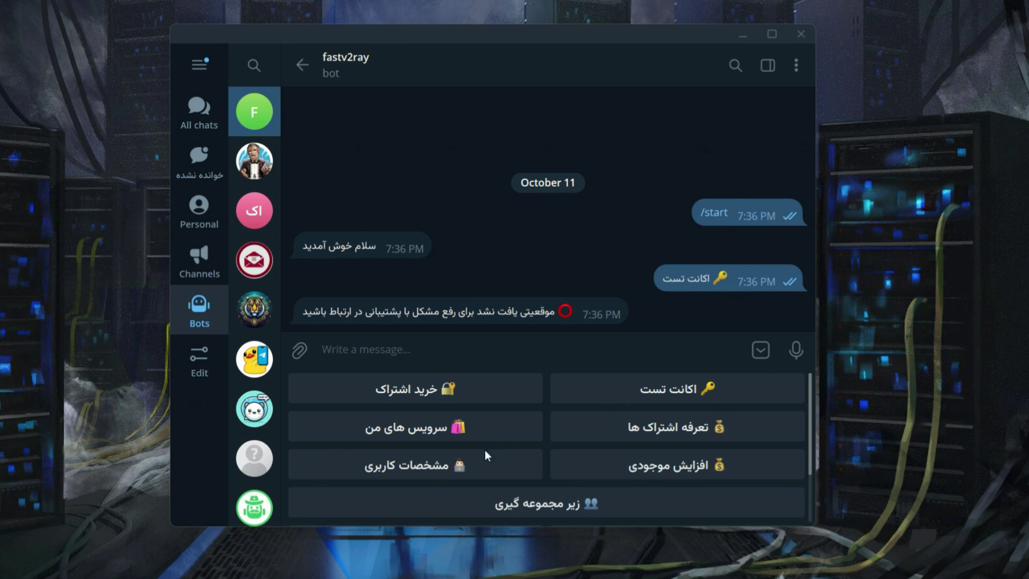
pyautogui.click(419, 437)
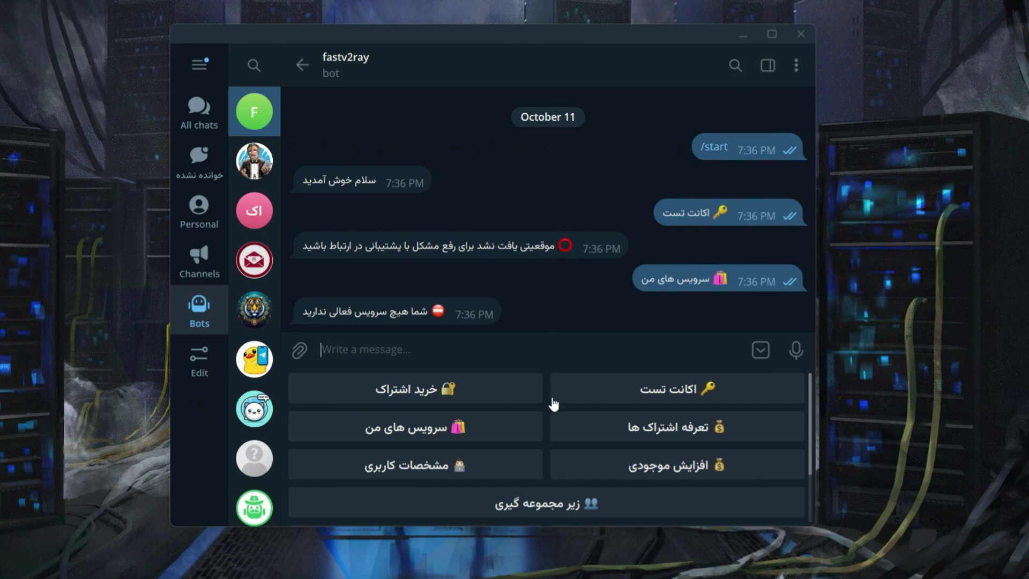
# Step: Request the admin section (ادمین) from the bot's menu
pyautogui.scroll(-2, 555, 410)
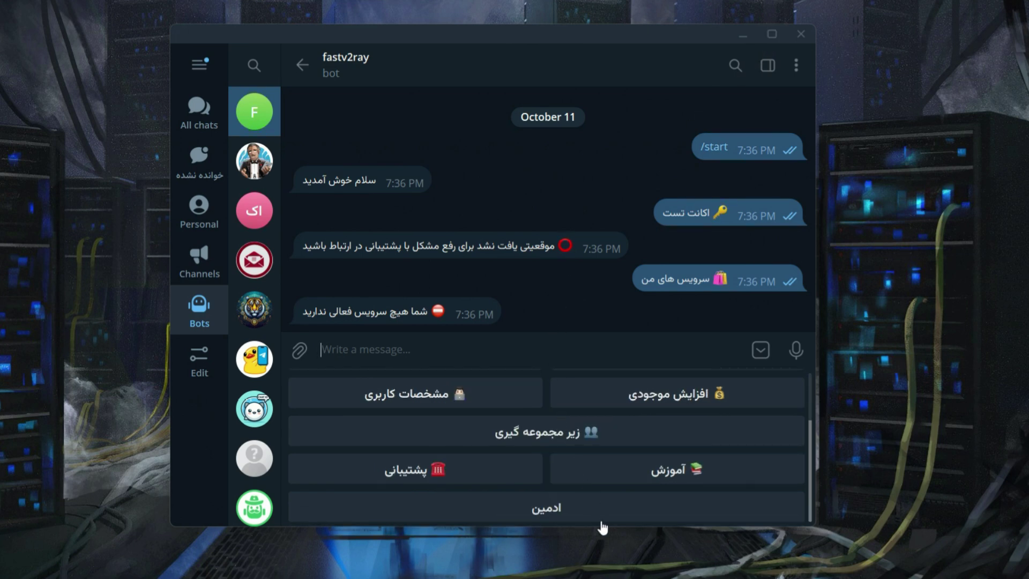
pyautogui.click(536, 515)
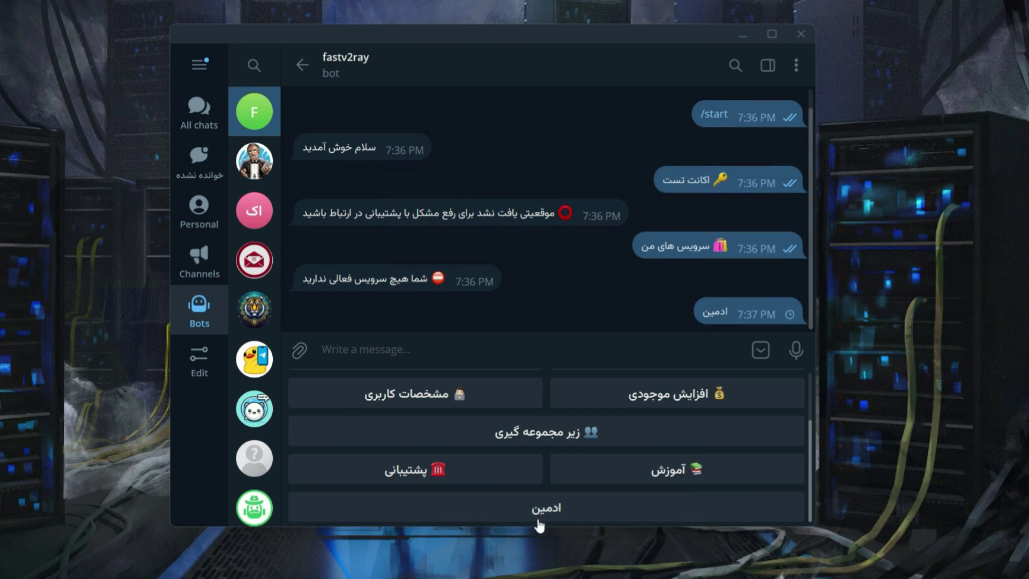